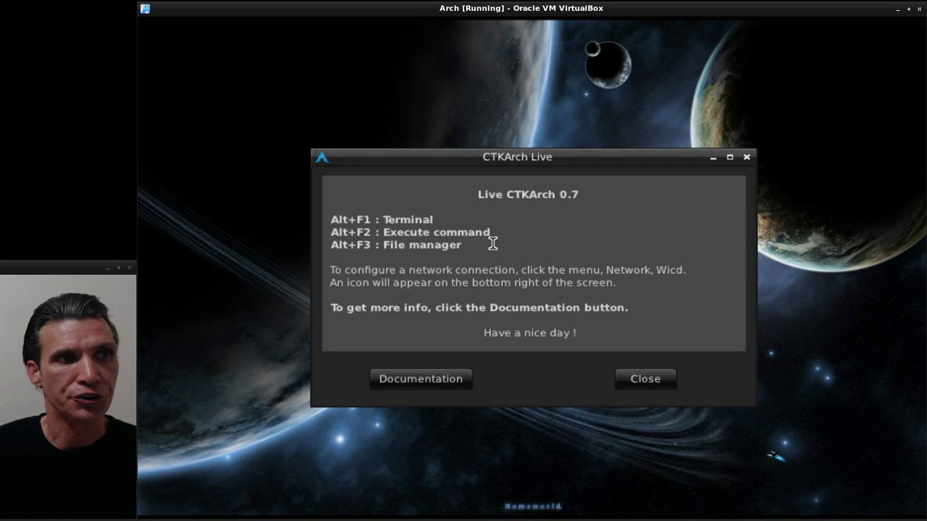
- Close the CTKArch Live welcome dialog
click(441, 382)
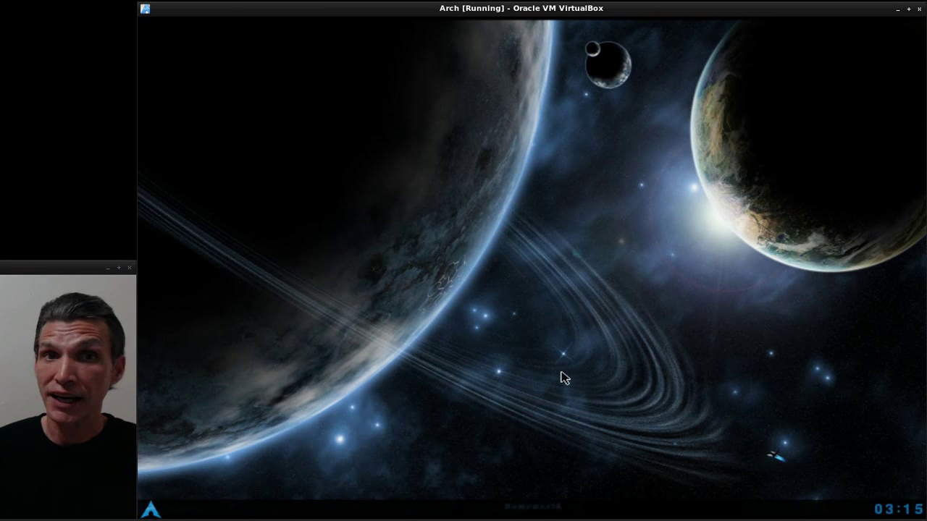
- Browse the Arch menu categories from Audio & Video through Utilities, showing File Manager, Leafpad, XCalc, Xarchiver
click(158, 512)
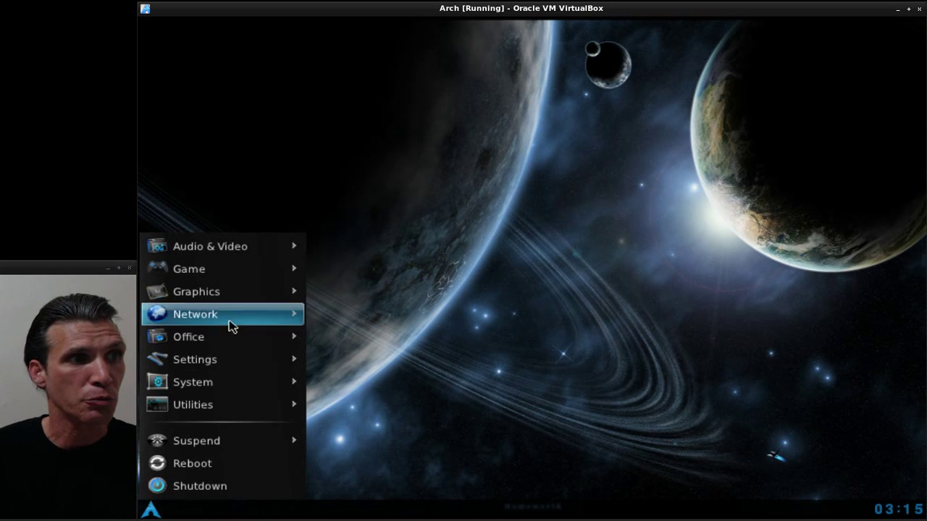
click(259, 250)
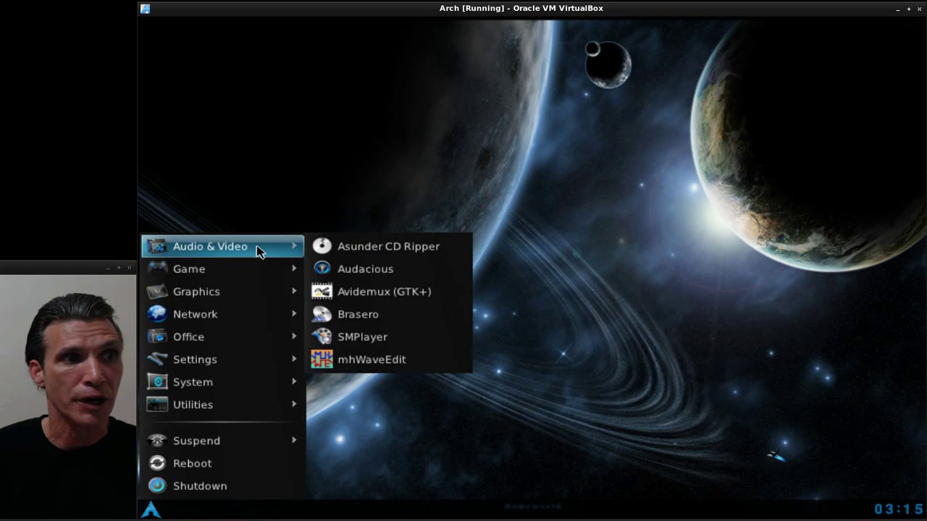
mouse_move(247, 276)
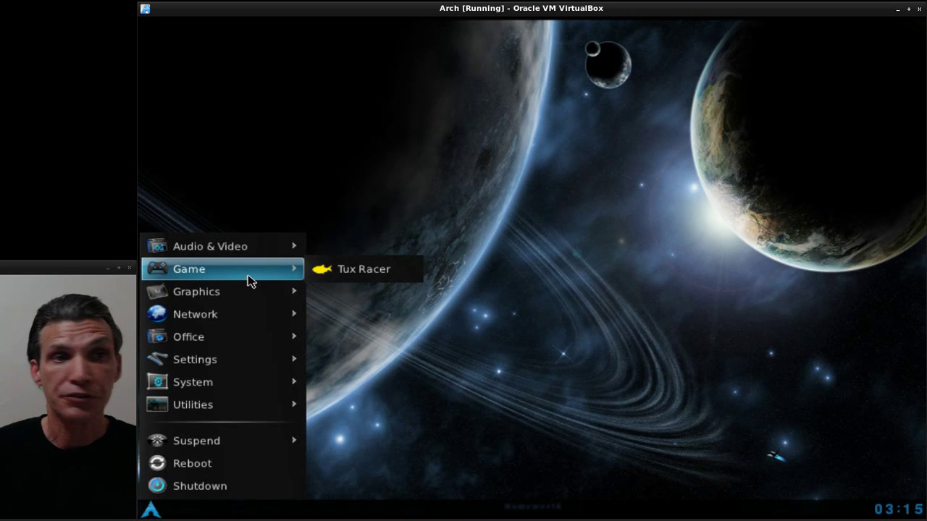
mouse_move(241, 292)
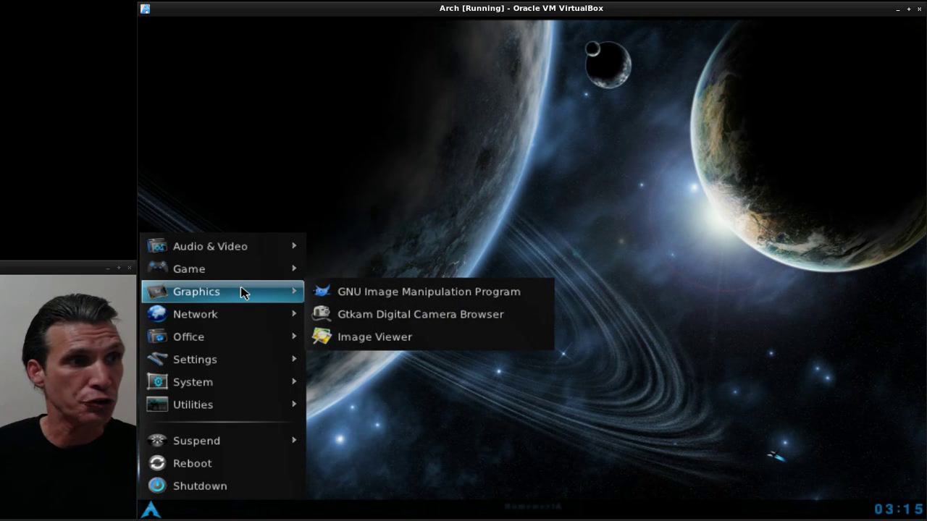
mouse_move(238, 318)
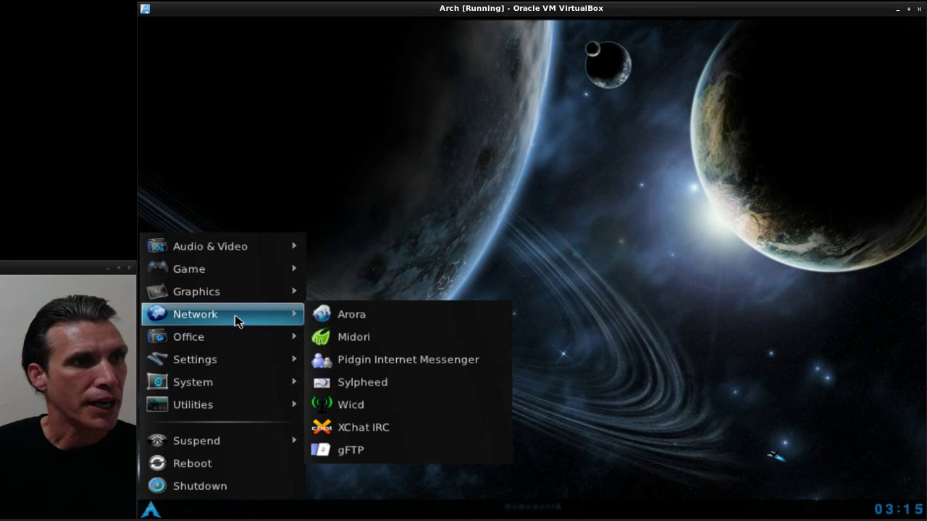
mouse_move(231, 347)
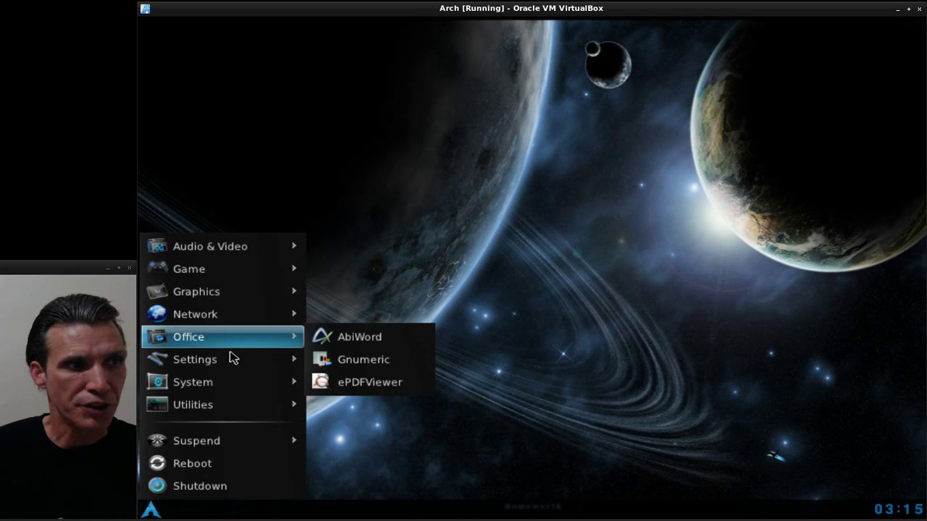
mouse_move(229, 366)
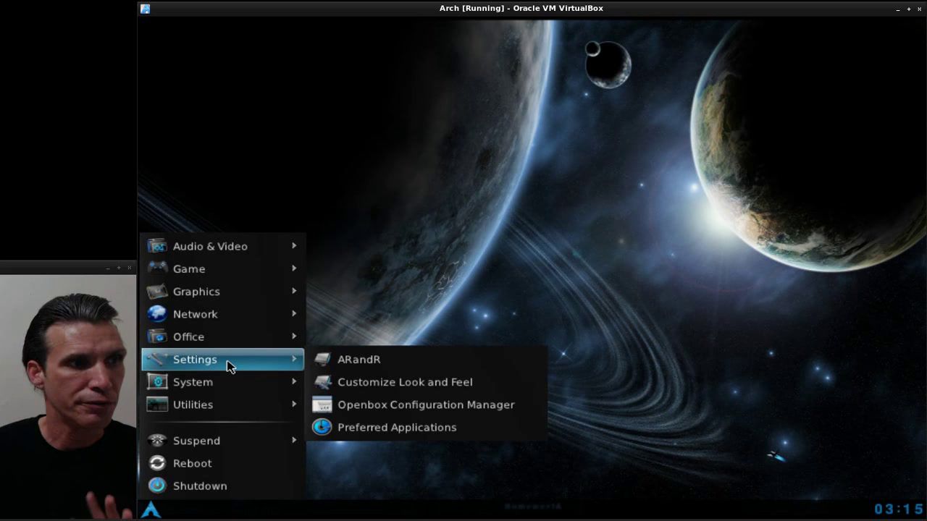
mouse_move(226, 397)
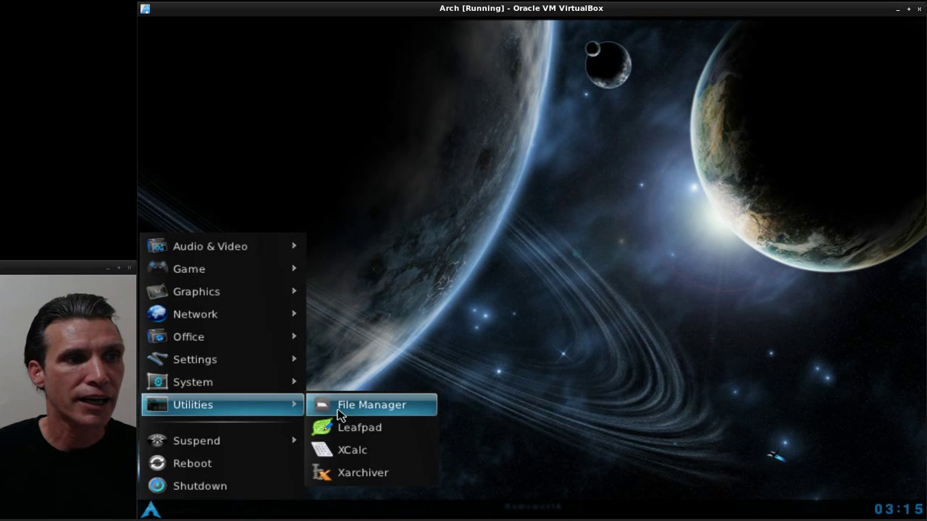
- Launch PCManFM from Utilities and view its Help > About, showing version 0.9.8
click(340, 409)
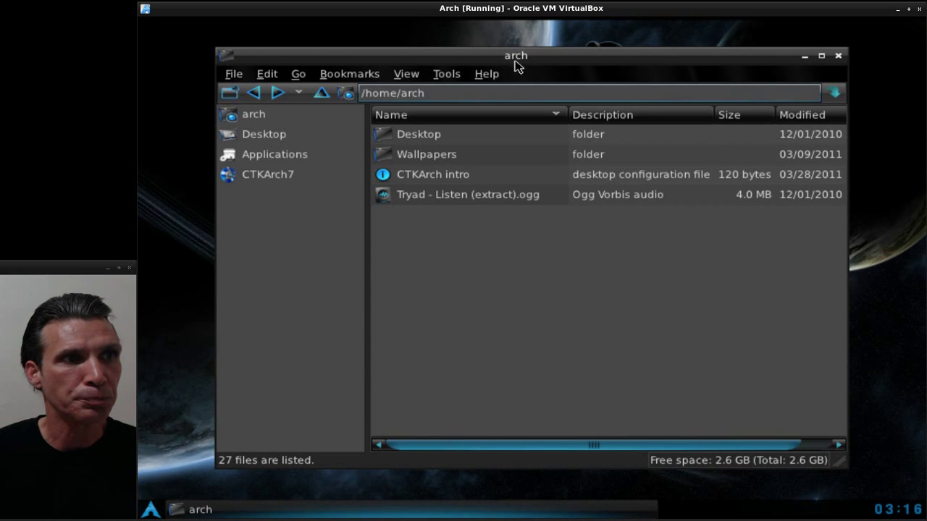
click(493, 78)
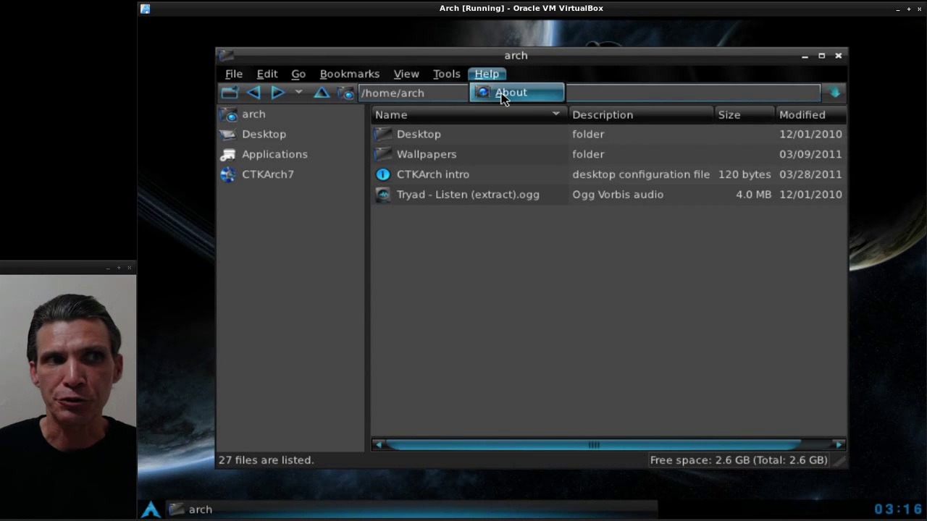
click(502, 95)
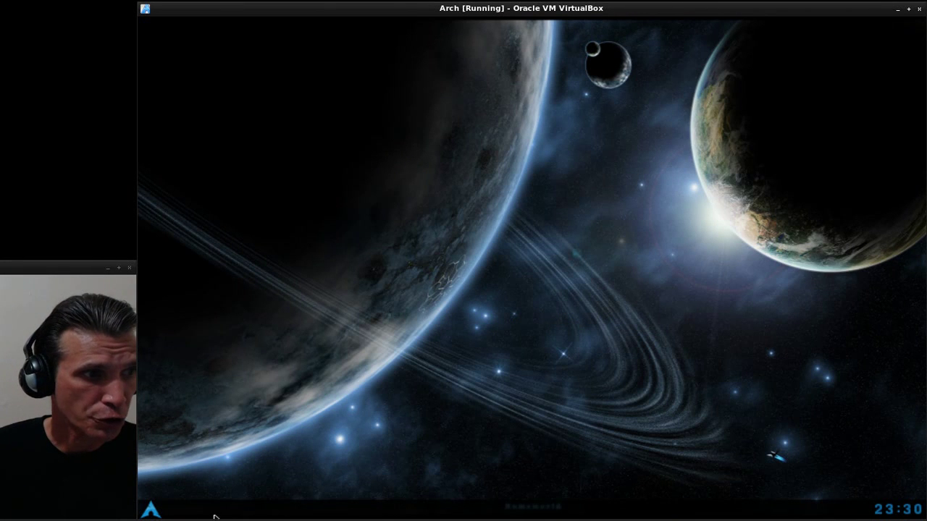
- Launch the CTKArch Installer from the System menu and authenticate with the root password
click(147, 511)
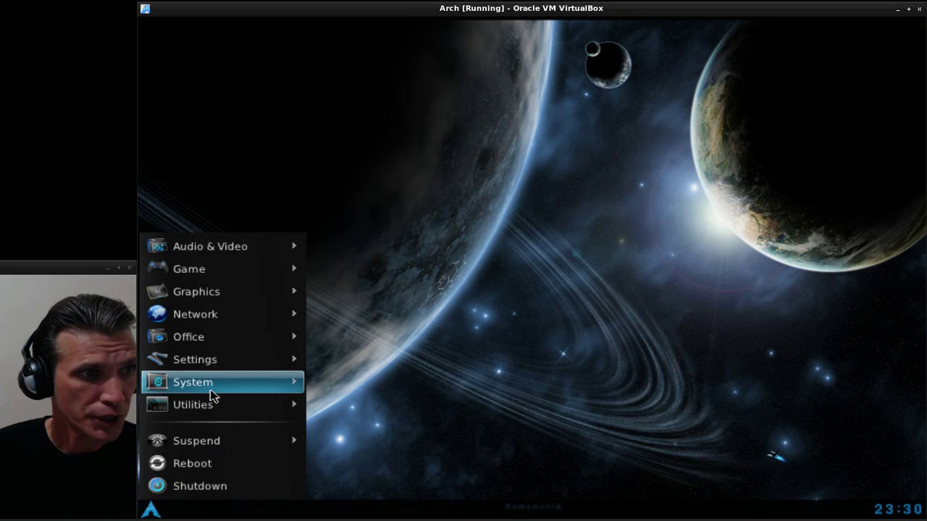
mouse_move(218, 383)
click(344, 382)
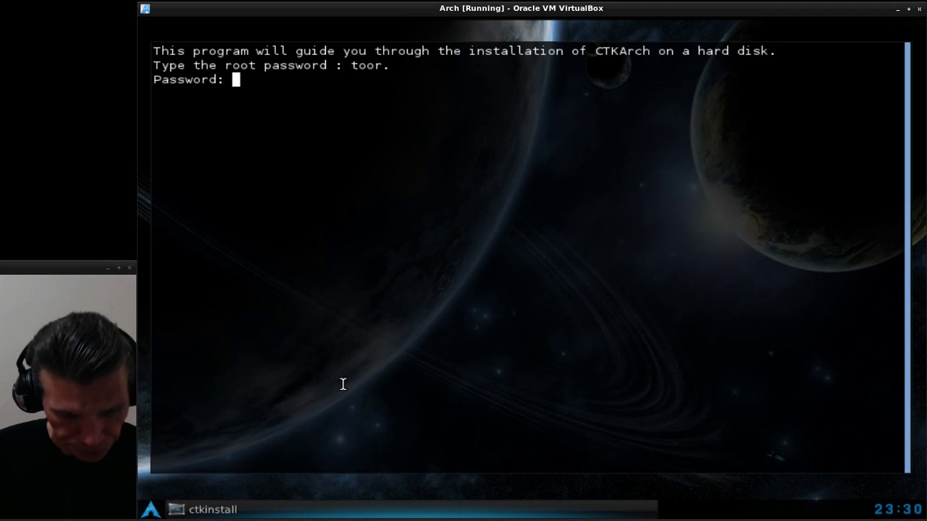
text(toor)
key(Return)
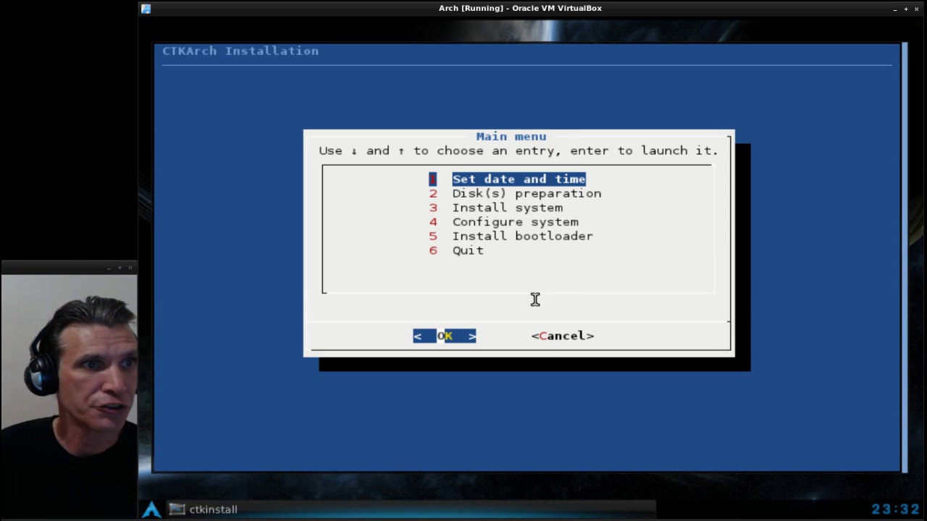
- Set the timezone to America/New_York and accept the July 6, 2012 date and current time
key(Return)
key(Return)
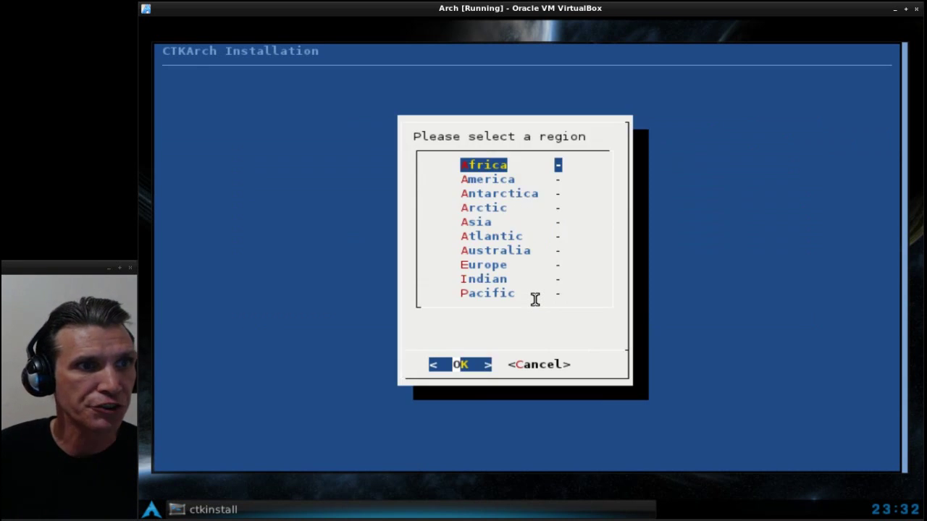
key(Down)
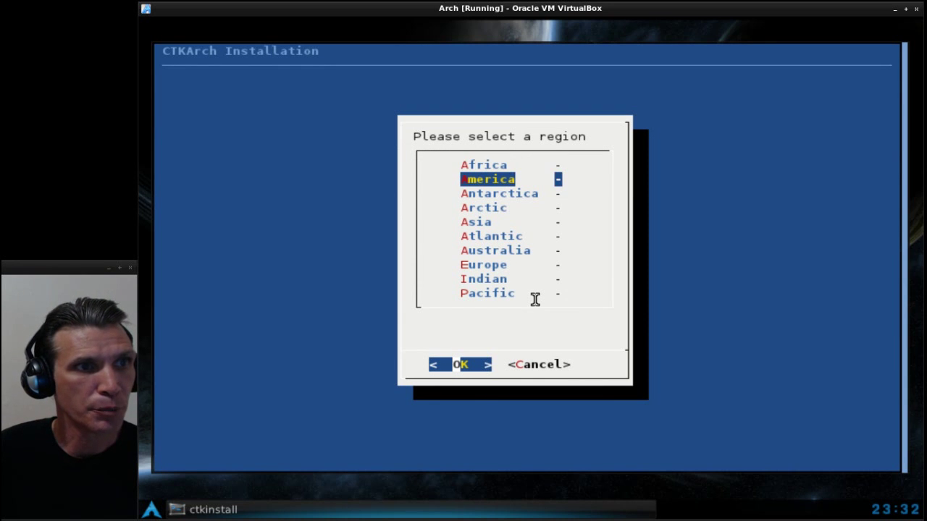
key(Return)
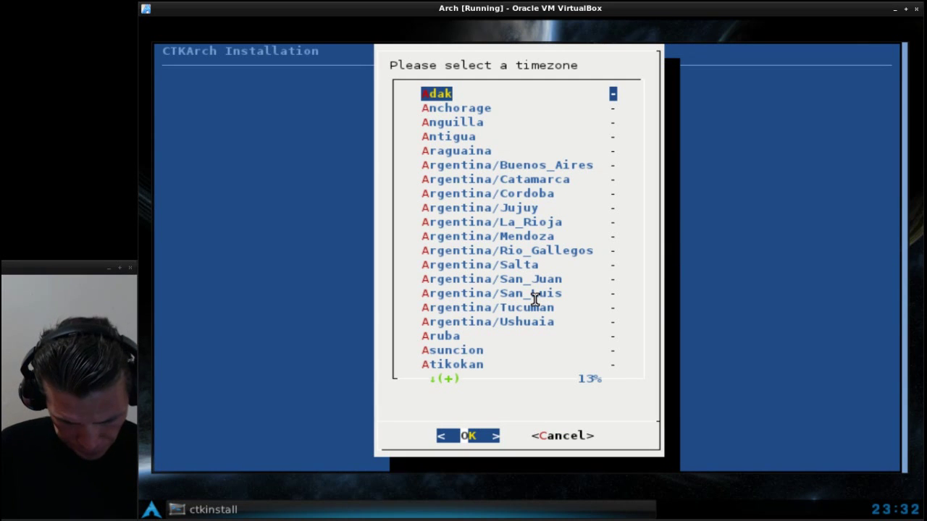
key(n)
key(n)
key(Return)
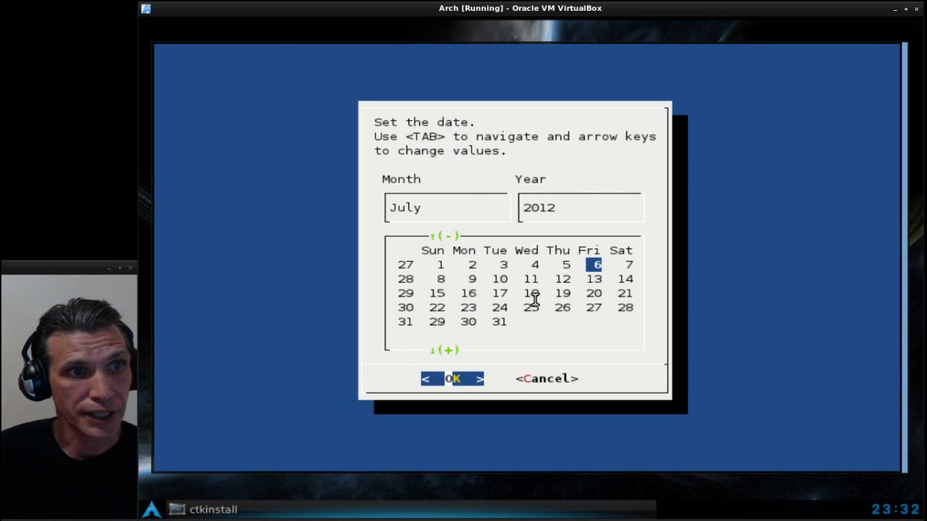
key(Return)
key(Return)
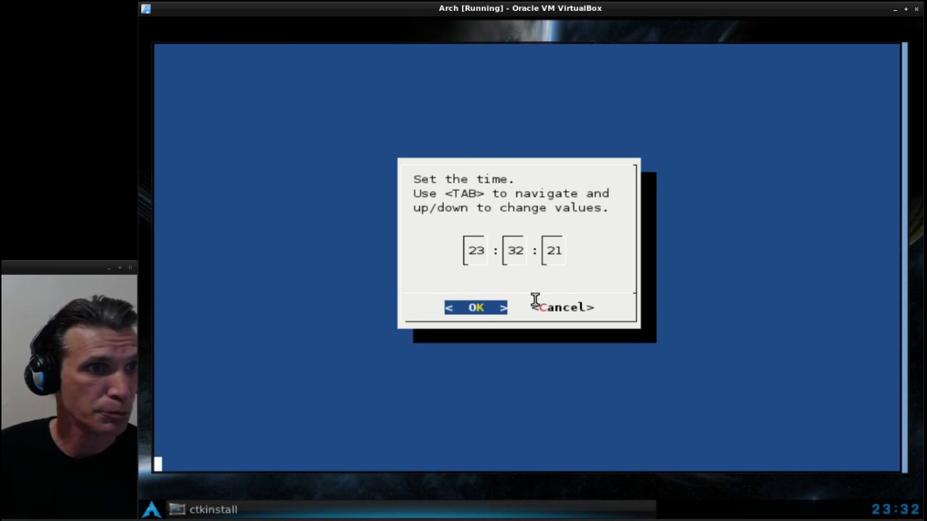
key(Down)
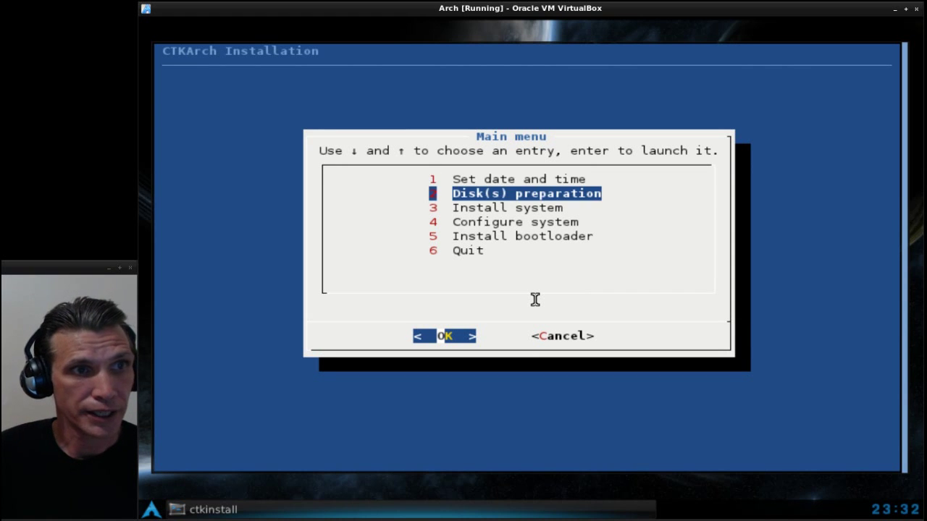
- Start assisted preparation, accepting 32 MiB /boot, 256 MiB swap and the proposed /home size
key(Return)
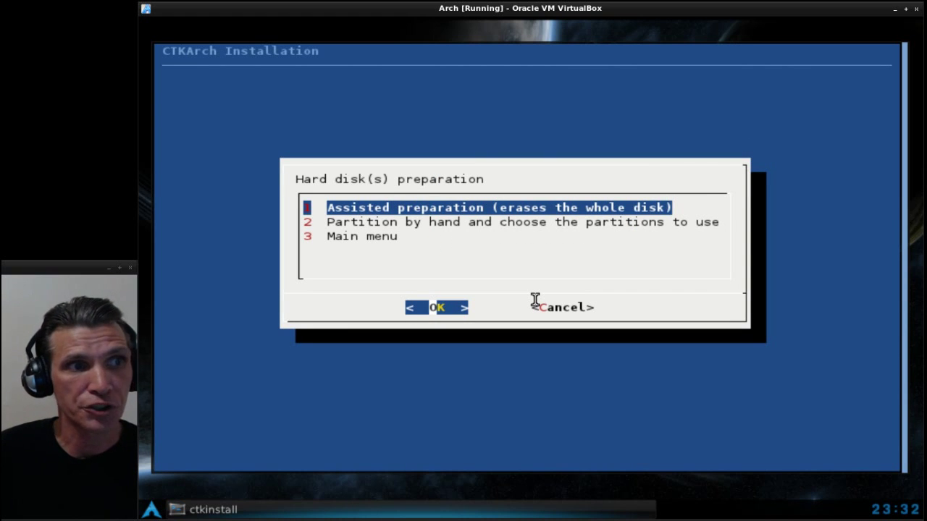
key(Return)
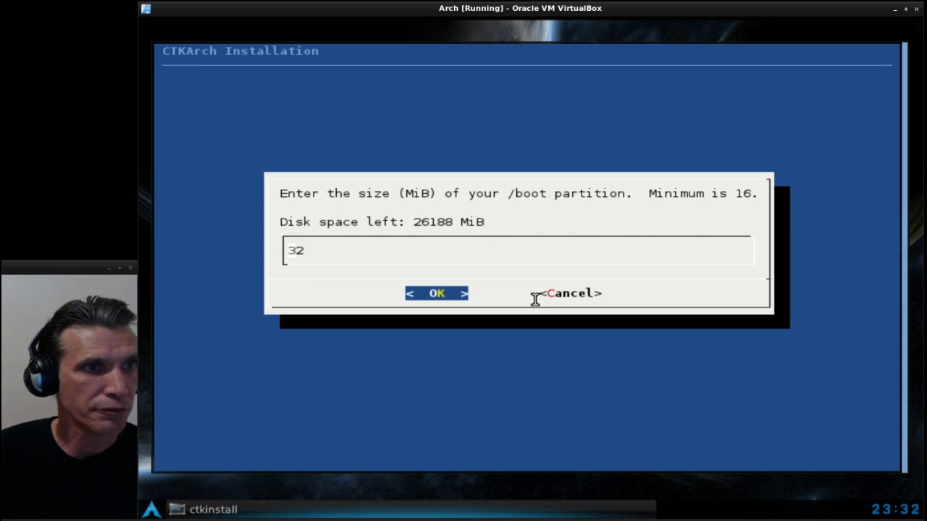
key(Return)
key(Return)
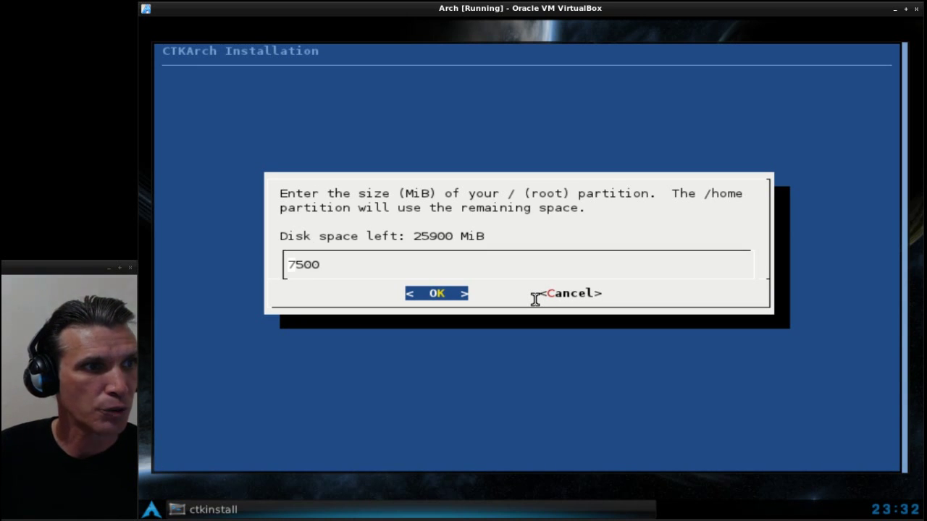
key(Return)
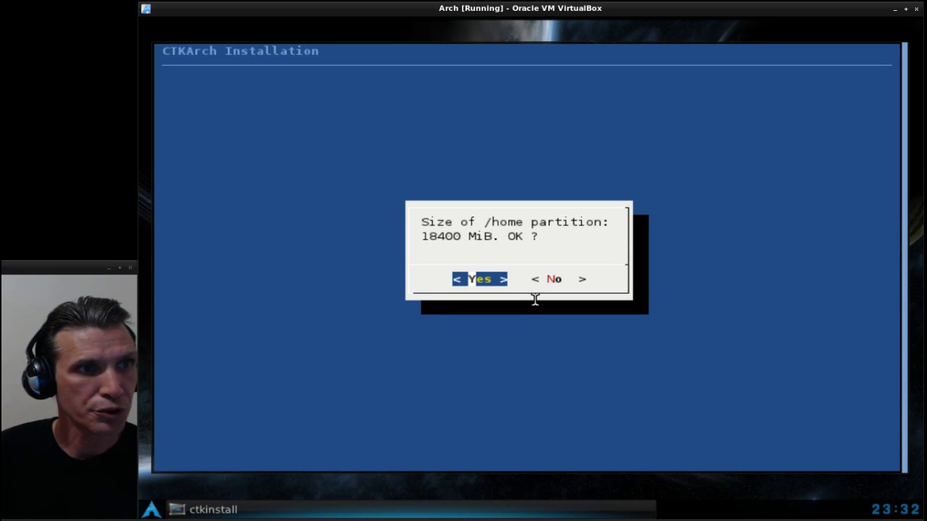
key(Return)
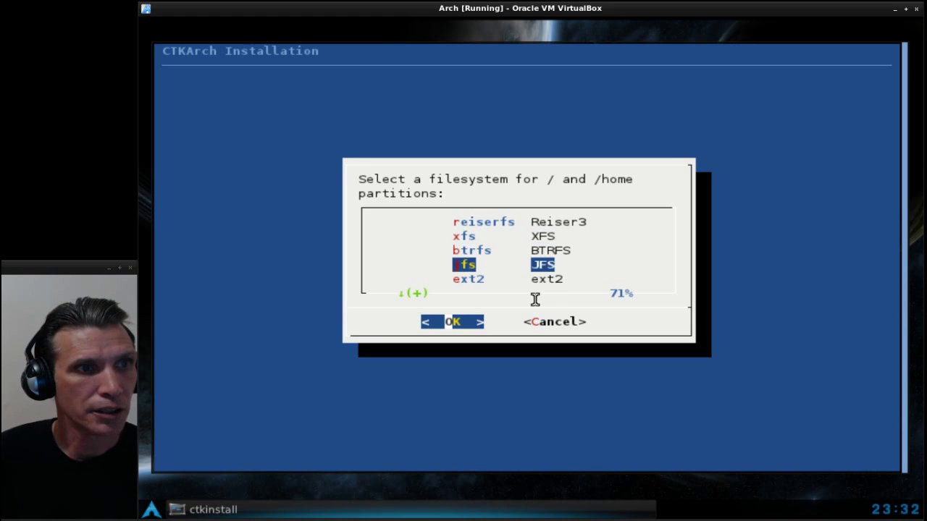
- Choose ext4 for / and /home and confirm erasing and partitioning /dev/sda
key(Down)
key(Down)
key(Down)
key(Return)
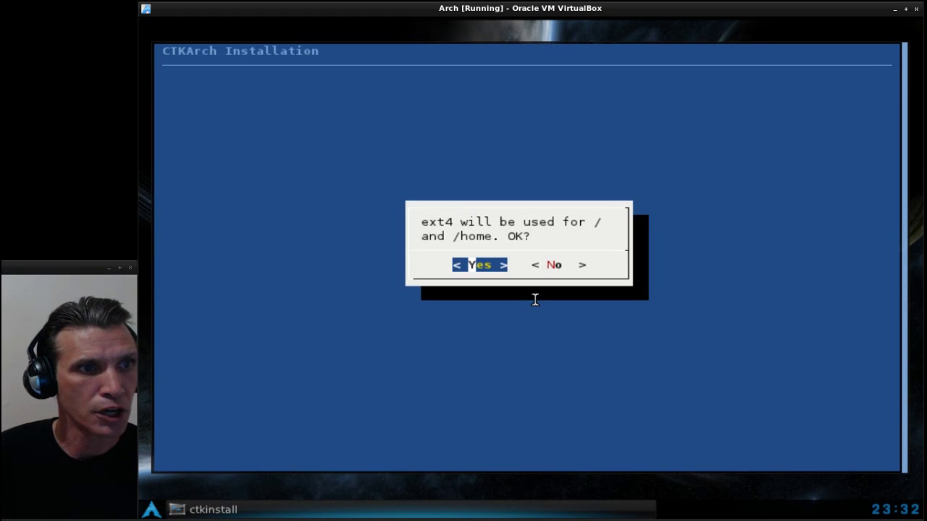
key(Return)
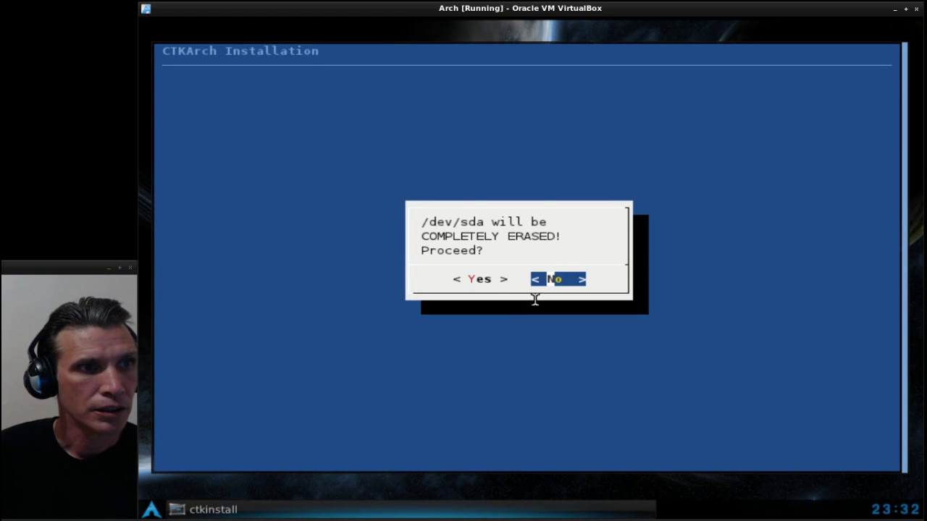
key(Left)
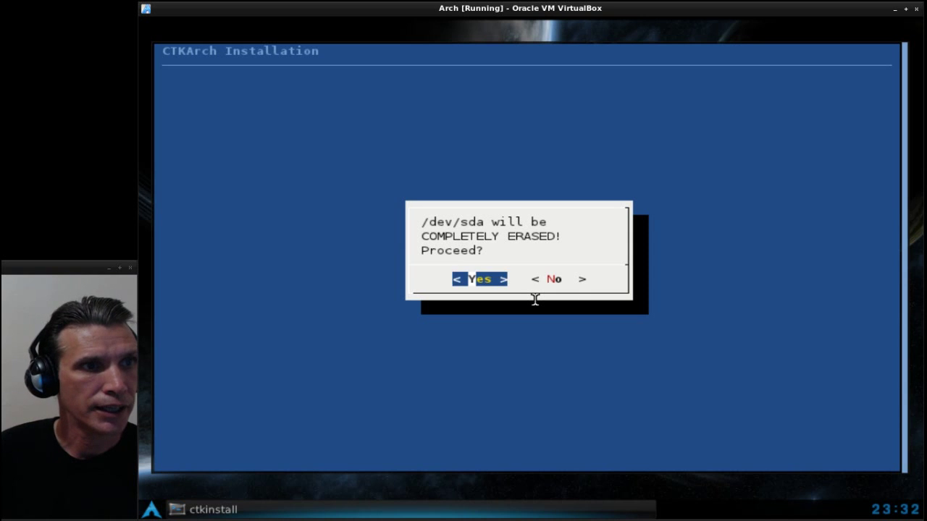
key(Return)
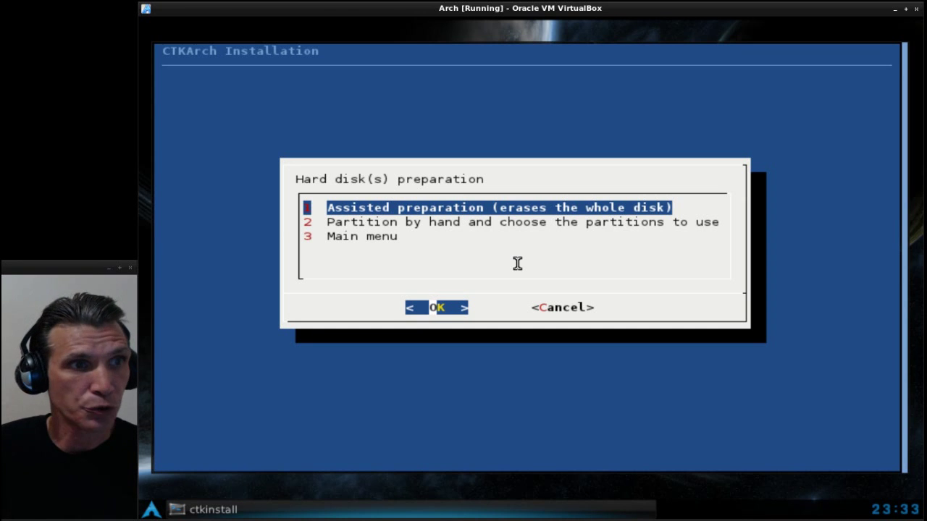
- From the main menu, run 3 Install system until the installation succeeds
key(Down)
key(Down)
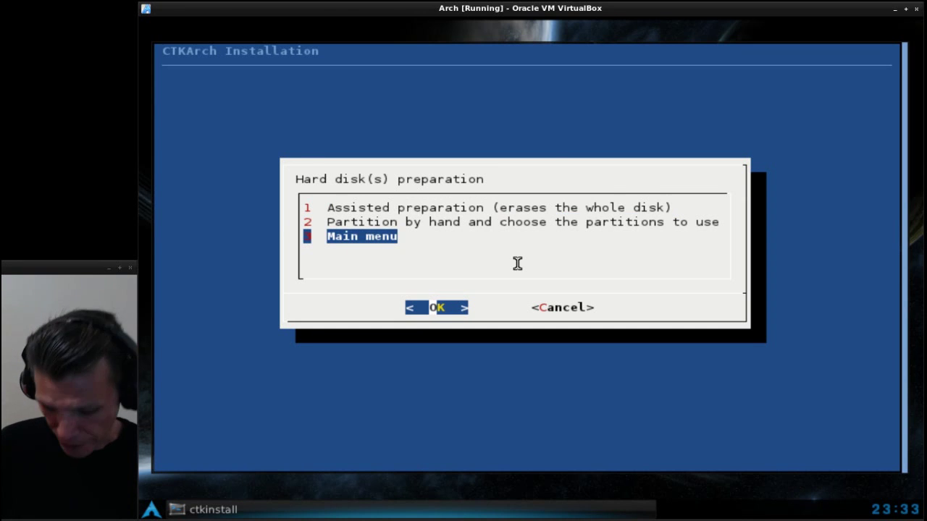
key(Return)
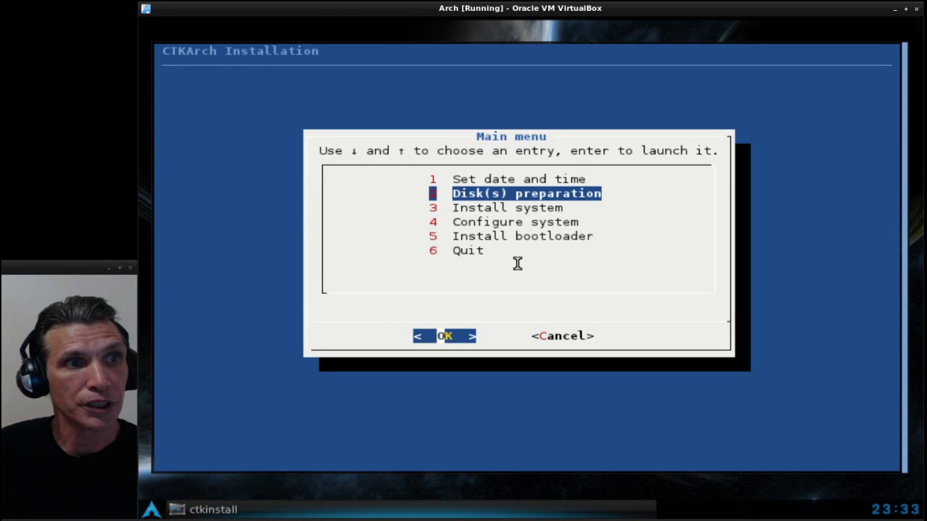
key(Down)
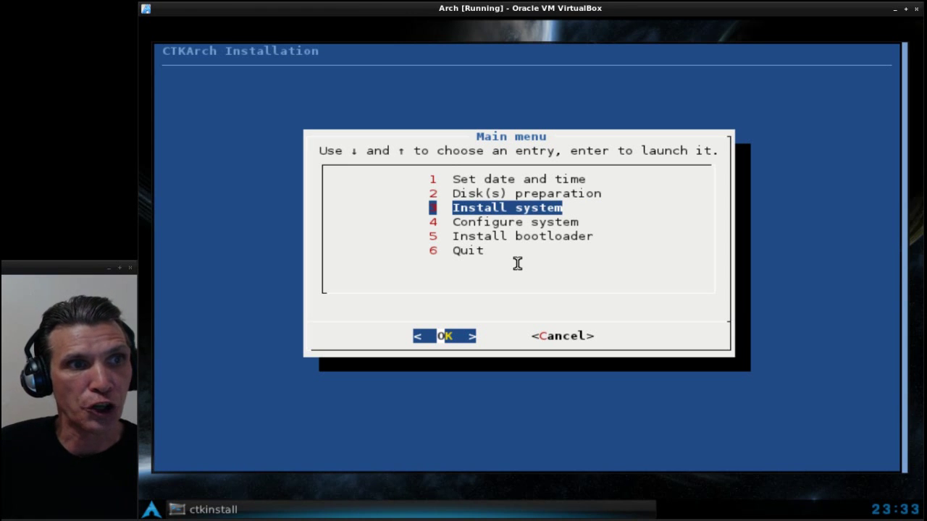
key(Return)
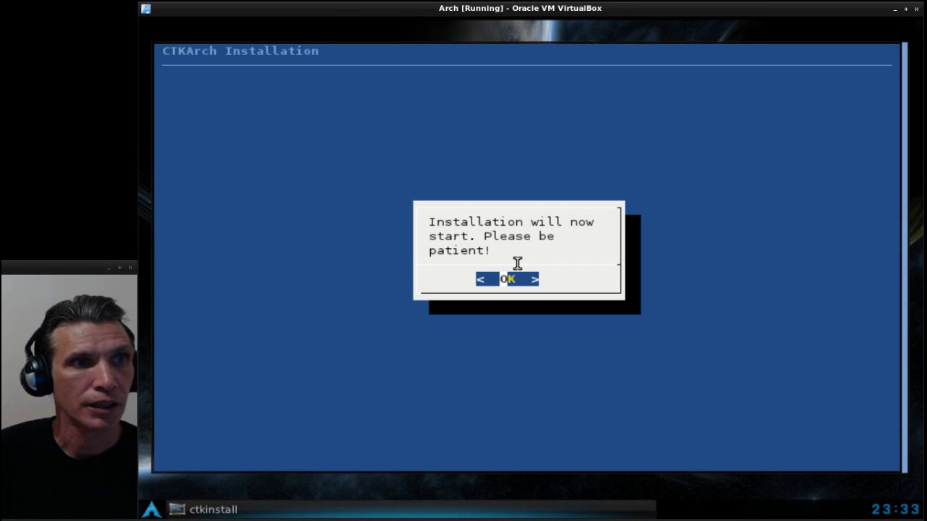
key(Return)
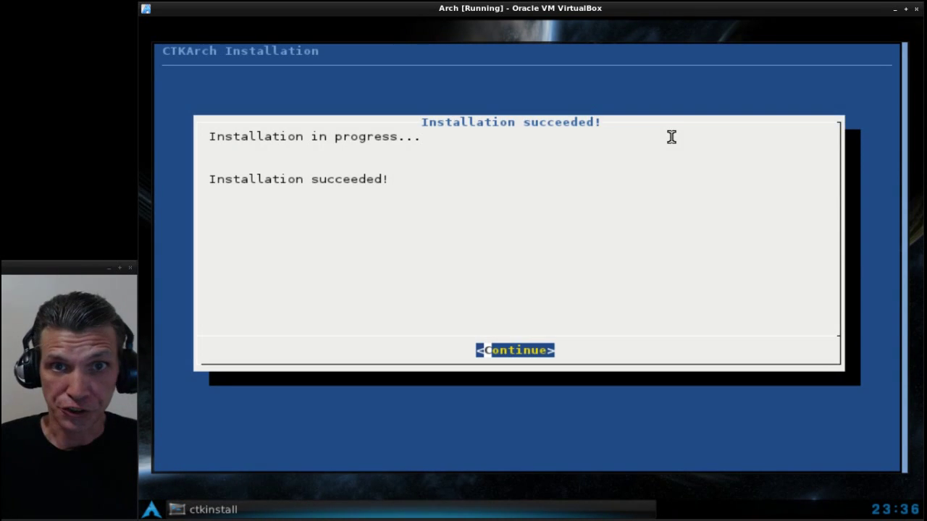
key(Return)
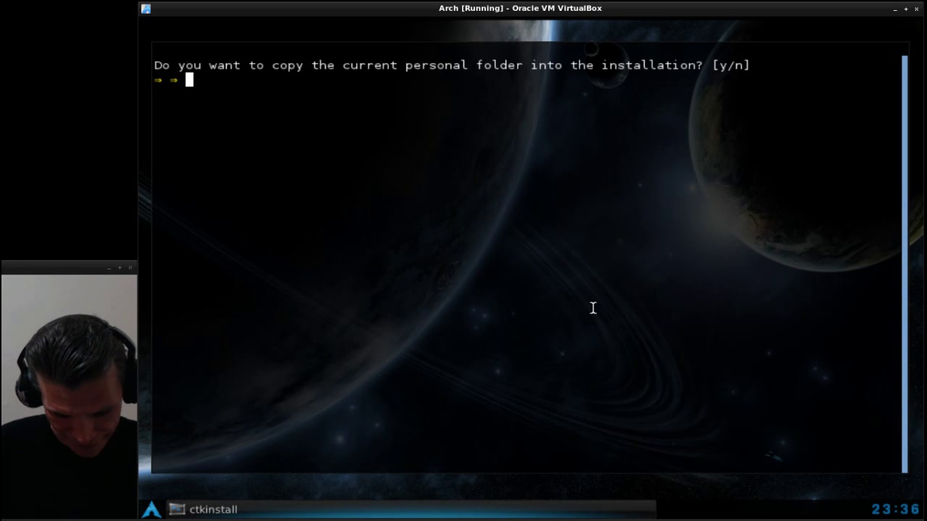
- Answer yes to copying the personal folder and the live-session changes into the installation
text(y)
key(Return)
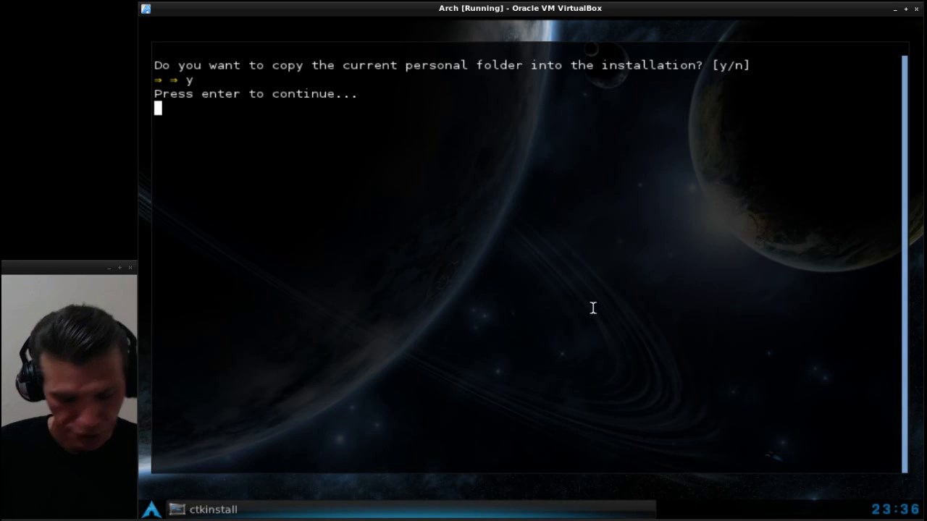
key(Return)
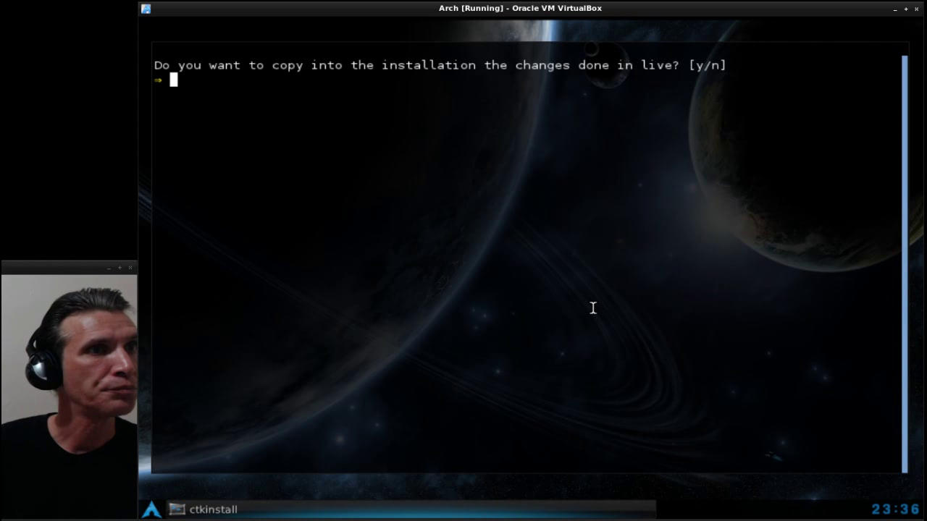
text(y)
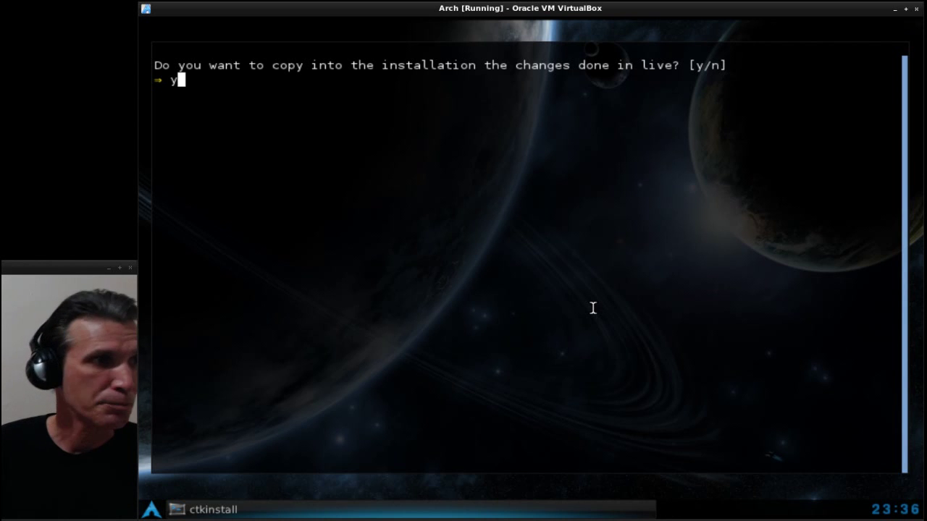
key(Return)
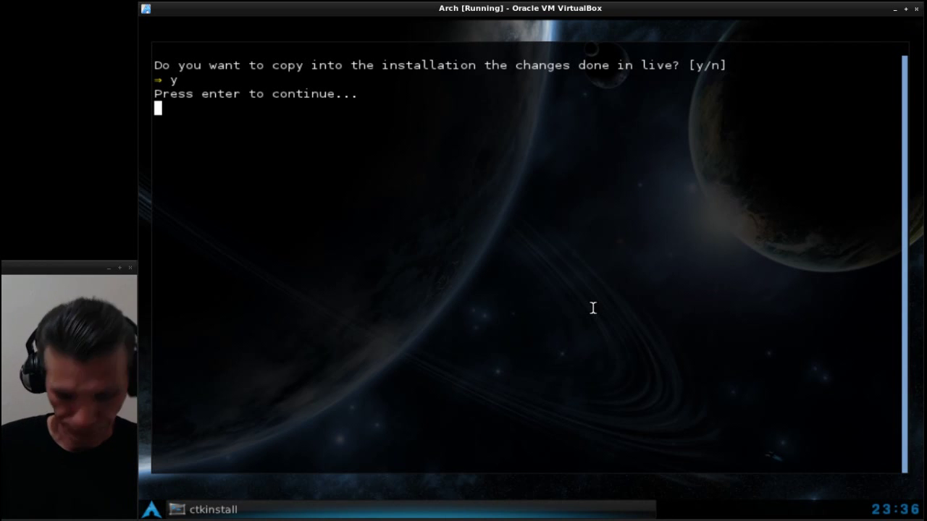
key(Return)
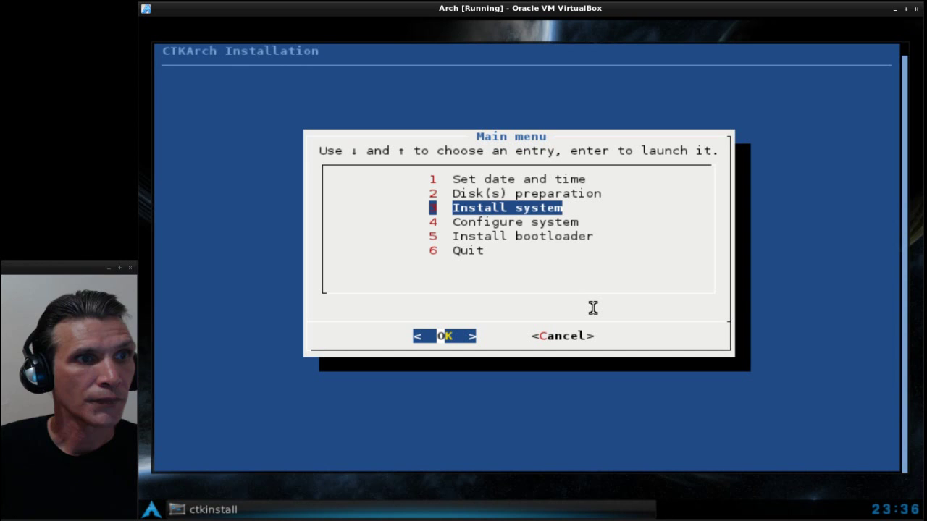
key(Down)
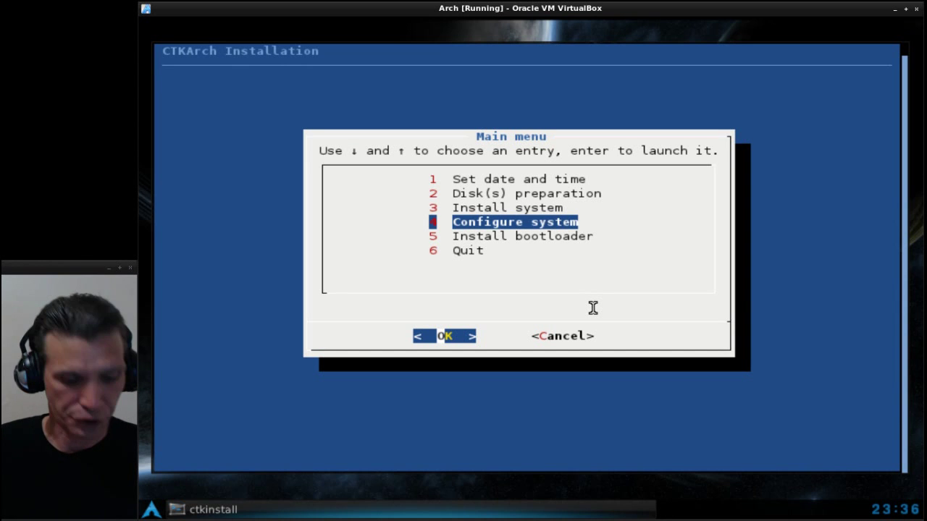
- Set and confirm a new root password in the Configuration menu
key(Return)
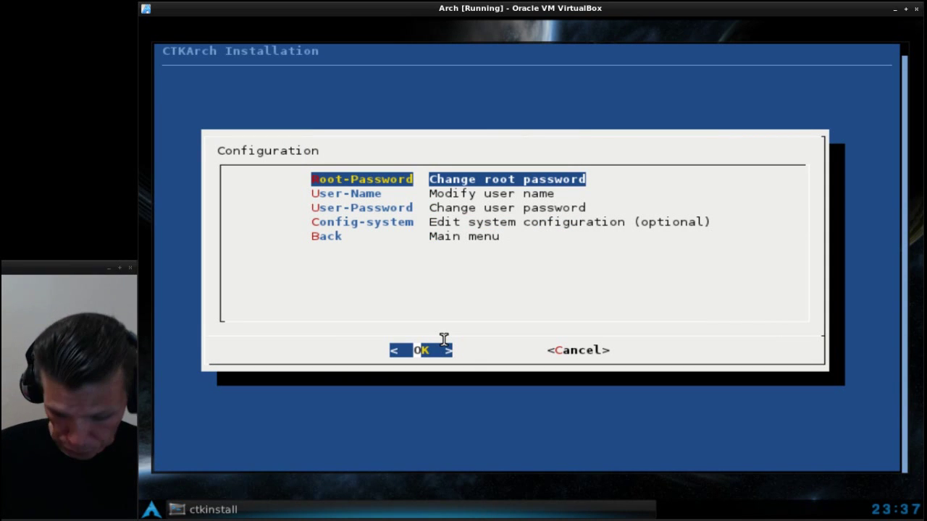
key(Return)
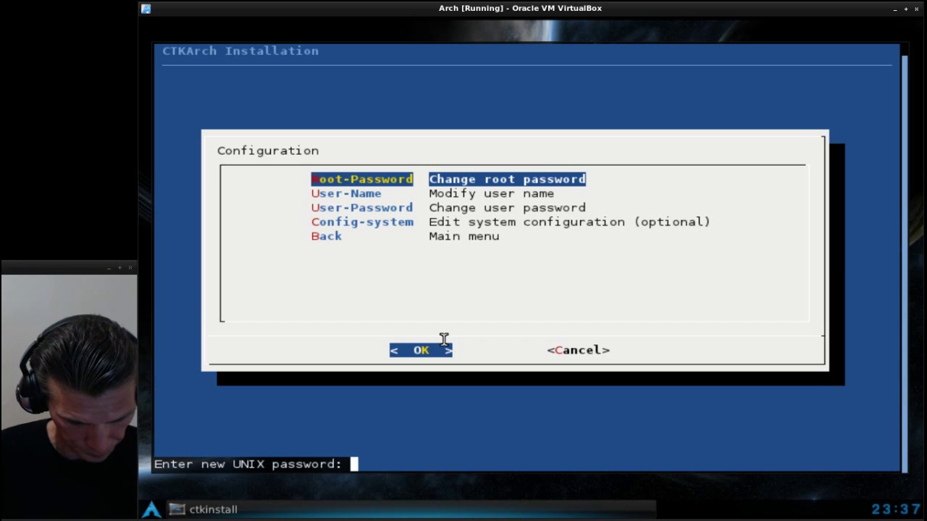
key(Return)
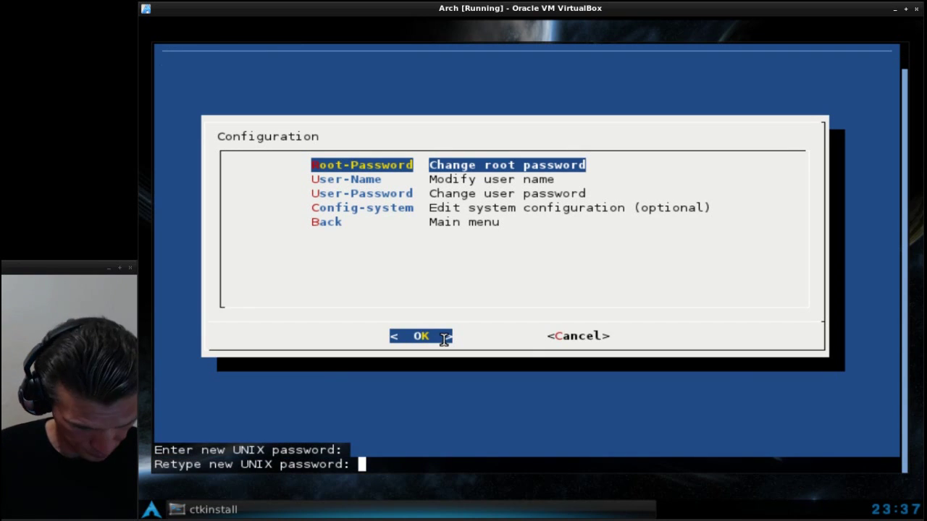
key(Return)
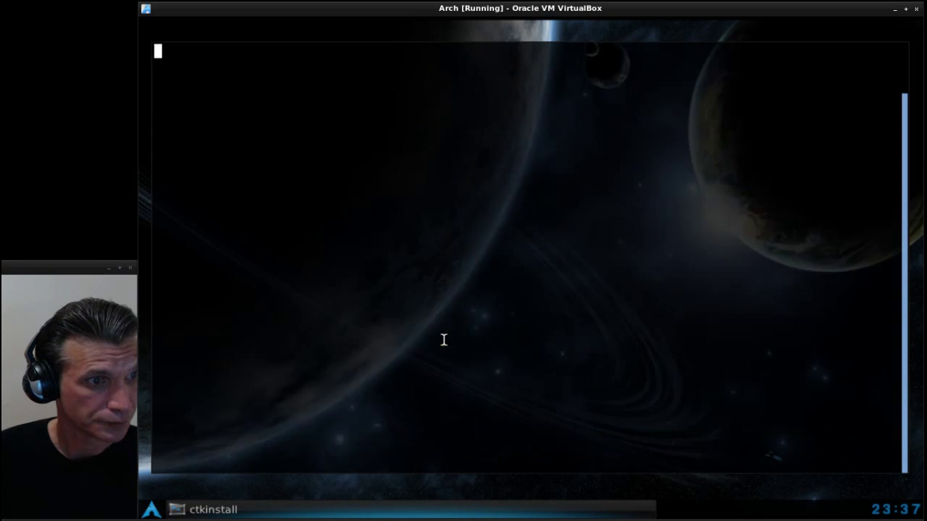
- Rename the live user to a new username and set that user's password
key(Down)
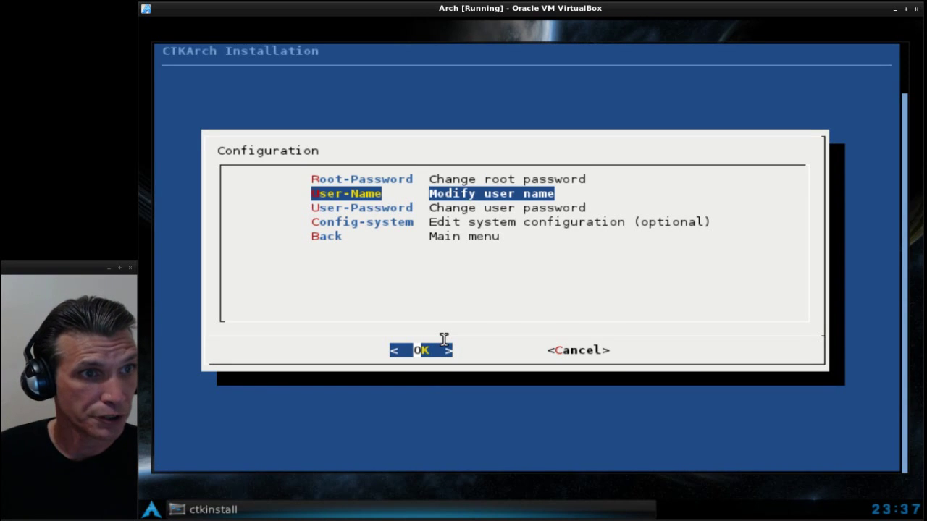
key(Return)
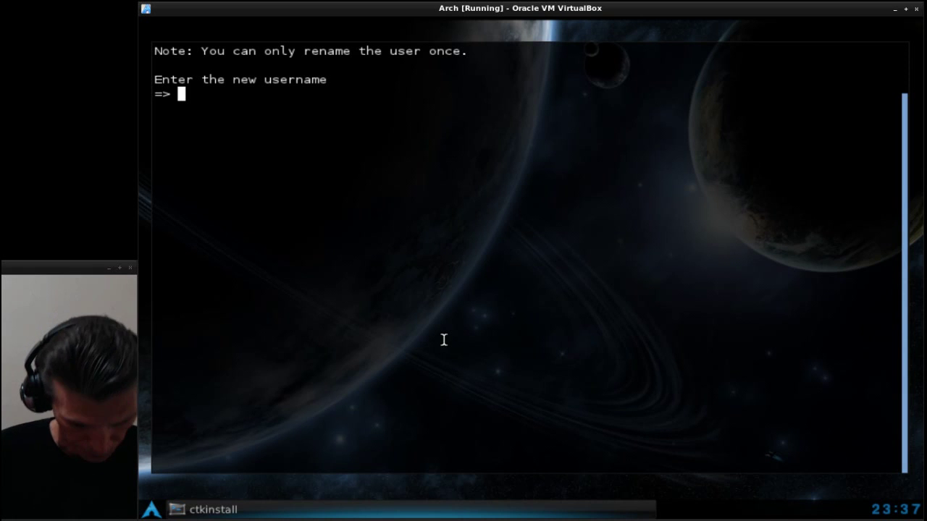
text(spatry)
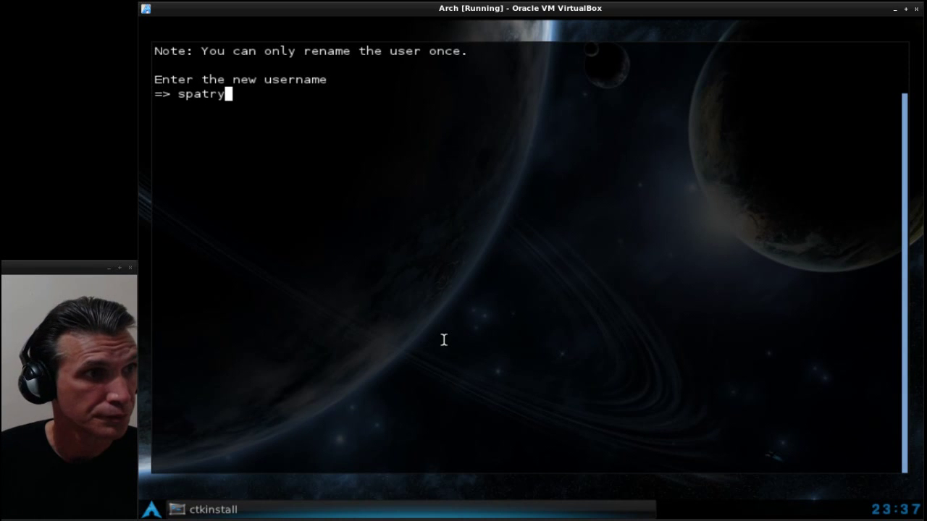
key(Return)
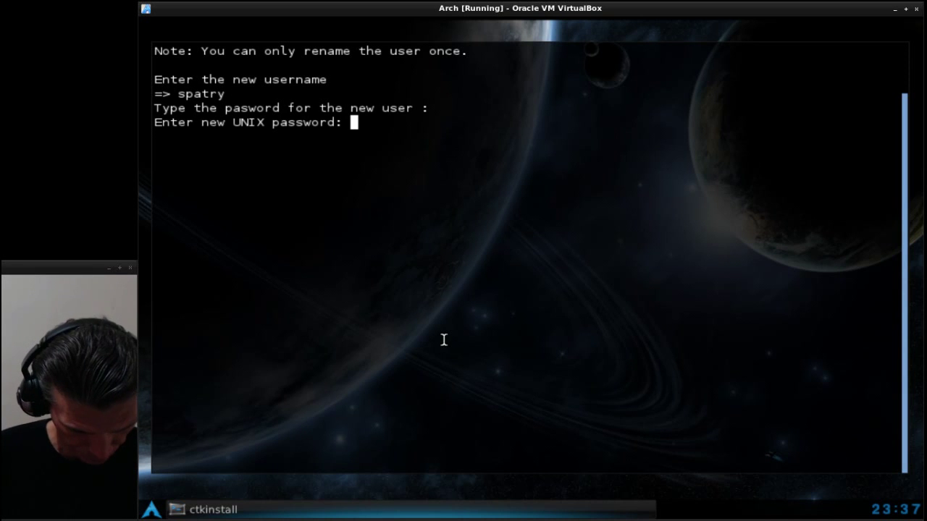
key(Return)
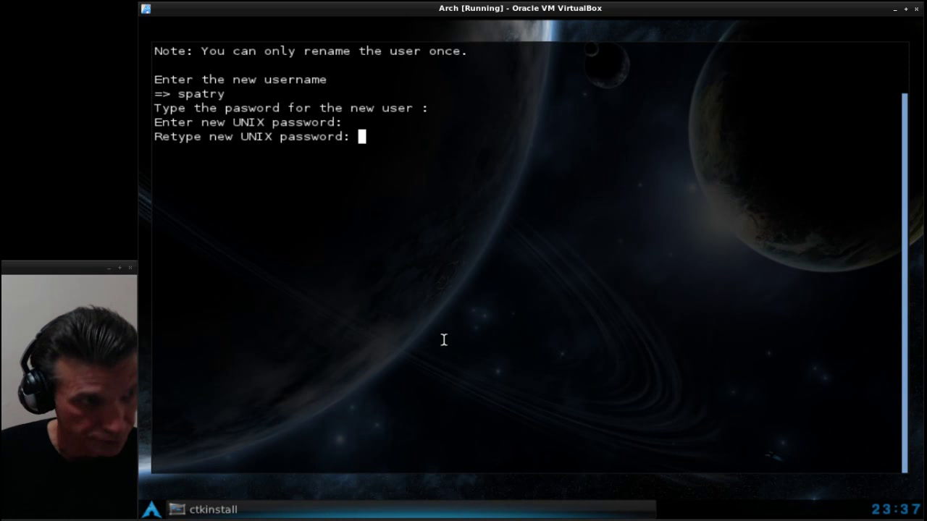
key(Return)
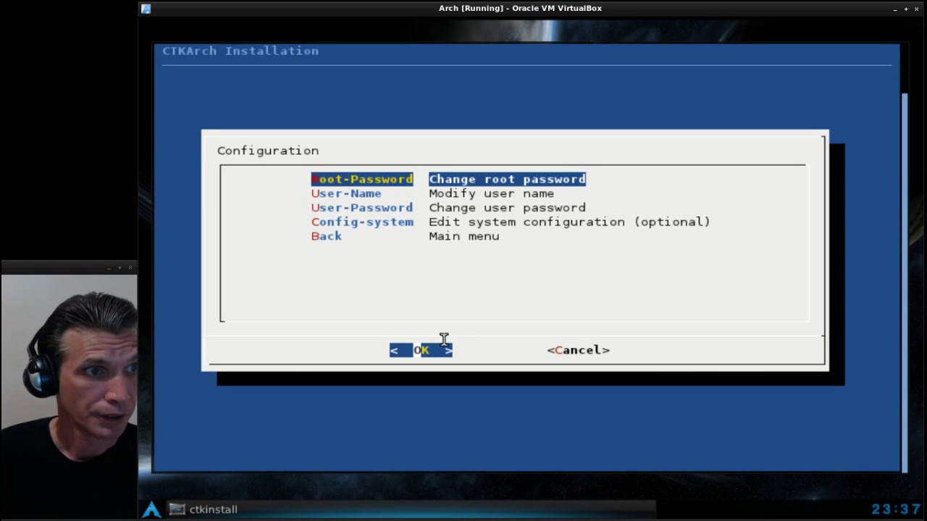
- Run the User-Password step to update the user's config files
key(Down)
key(Down)
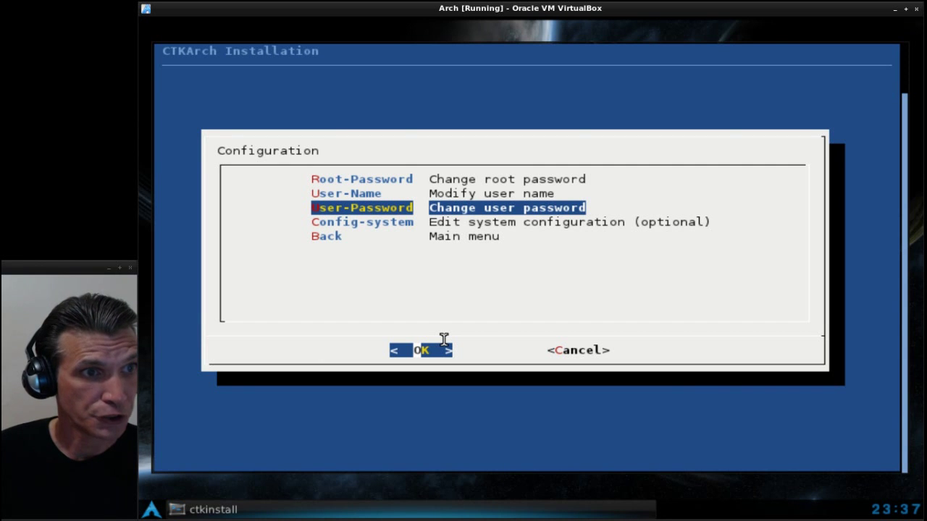
key(Return)
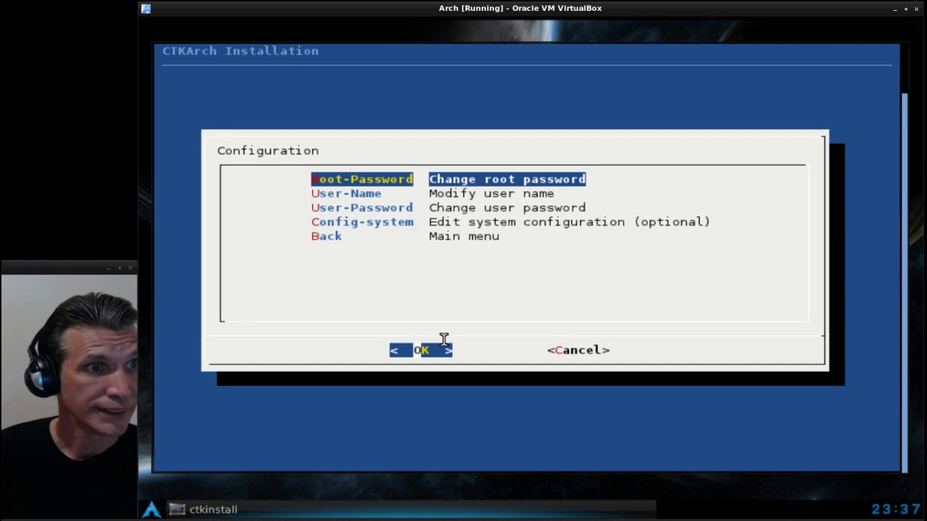
key(Down)
key(Down)
key(Down)
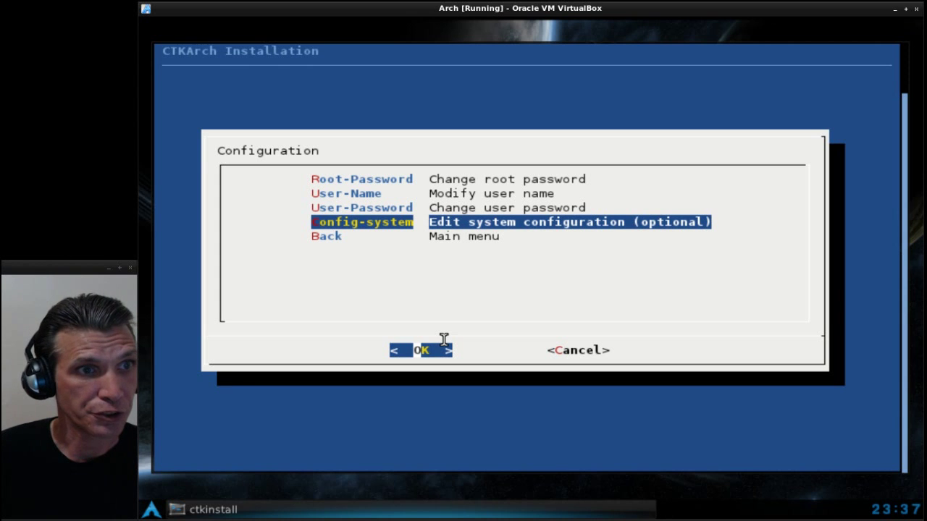
- Browse the /etc config list (rc.conf, fstab), then go back, rebuilding the initramfs with mkinitcpio
key(Return)
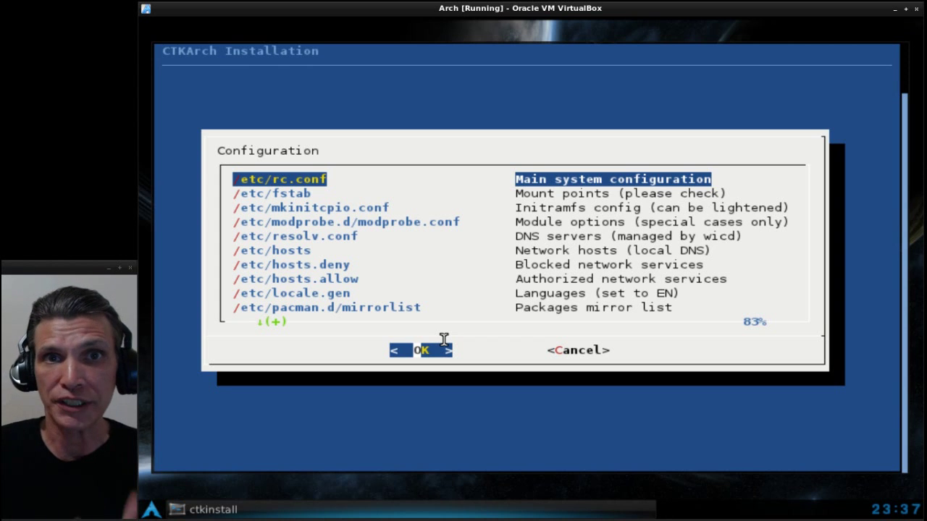
key(Down)
key(Down)
key(Down)
key(Down)
key(Down)
key(Down)
key(Down)
key(Down)
key(Down)
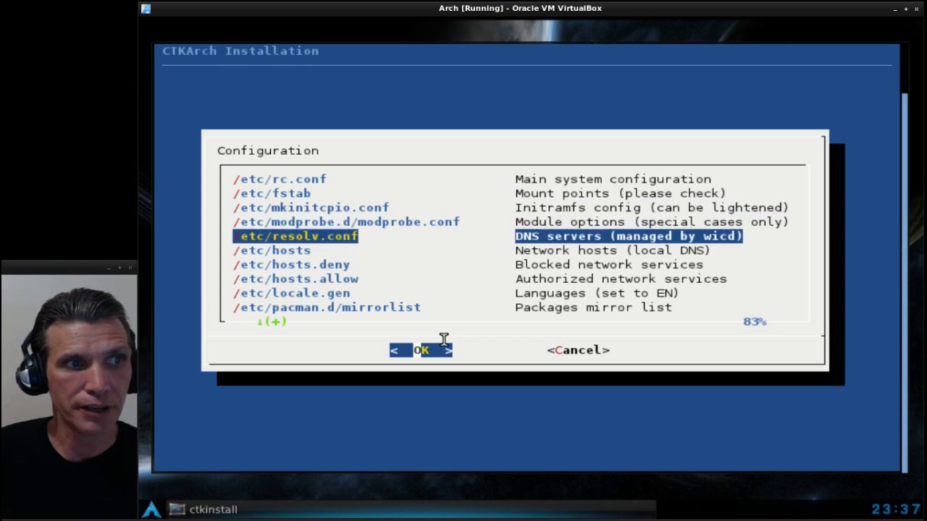
key(Down)
key(Down)
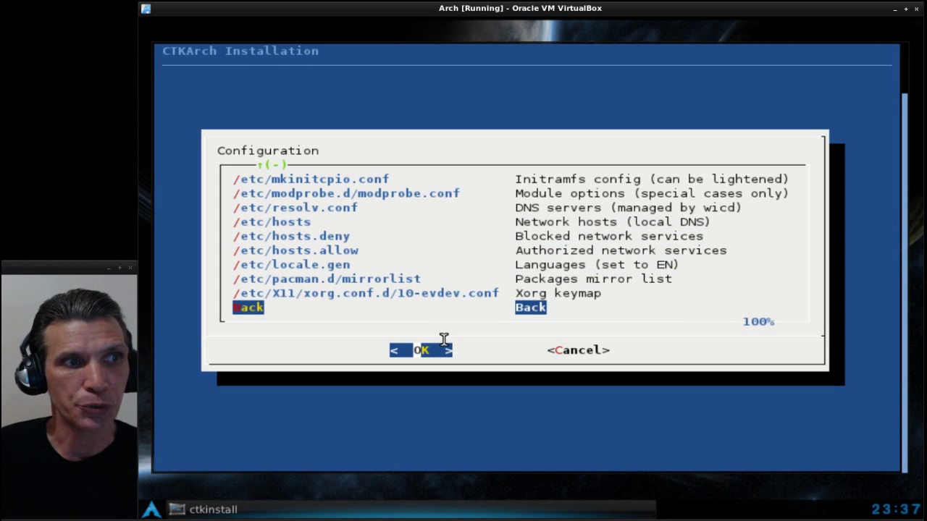
key(Up)
key(Up)
key(Up)
key(Up)
key(Up)
key(Up)
key(Up)
key(Up)
key(Up)
key(Up)
key(Up)
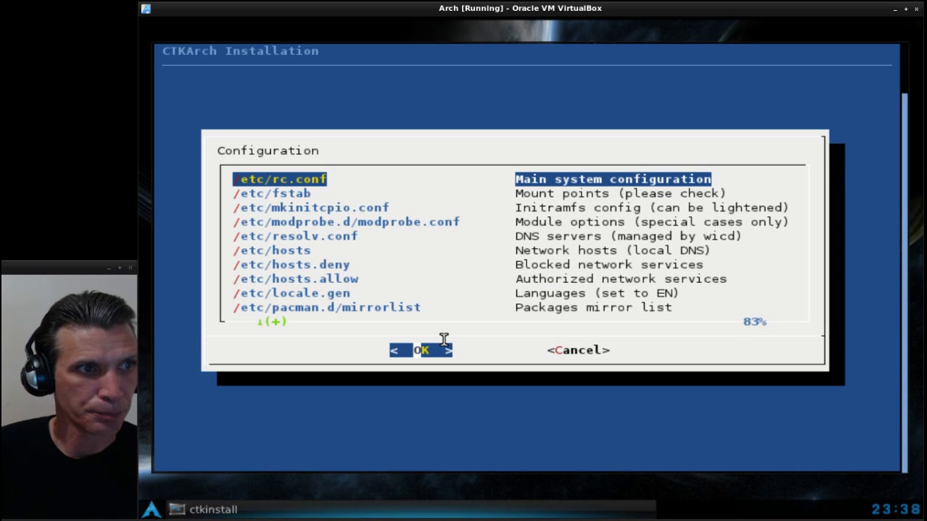
key(Down)
key(Down)
key(Down)
key(Down)
key(Down)
key(Down)
key(Down)
key(Down)
key(Down)
key(Down)
key(Down)
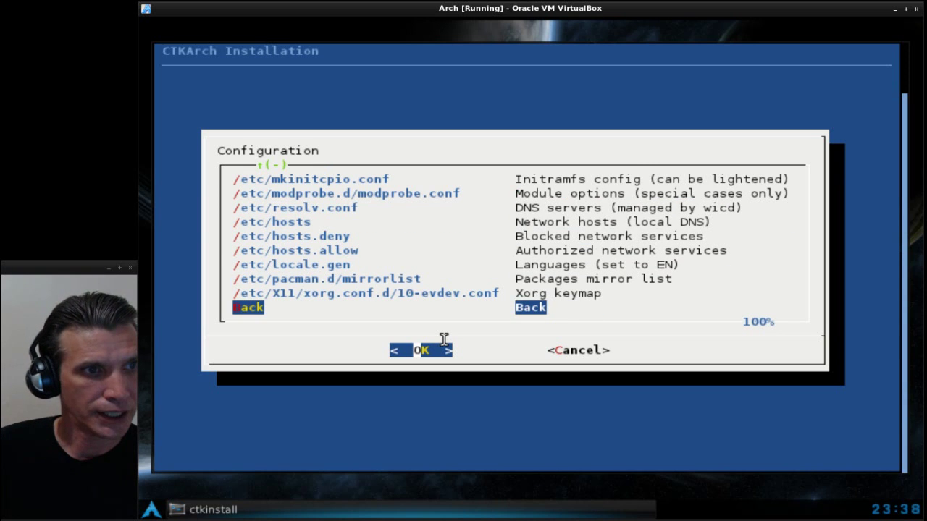
key(Return)
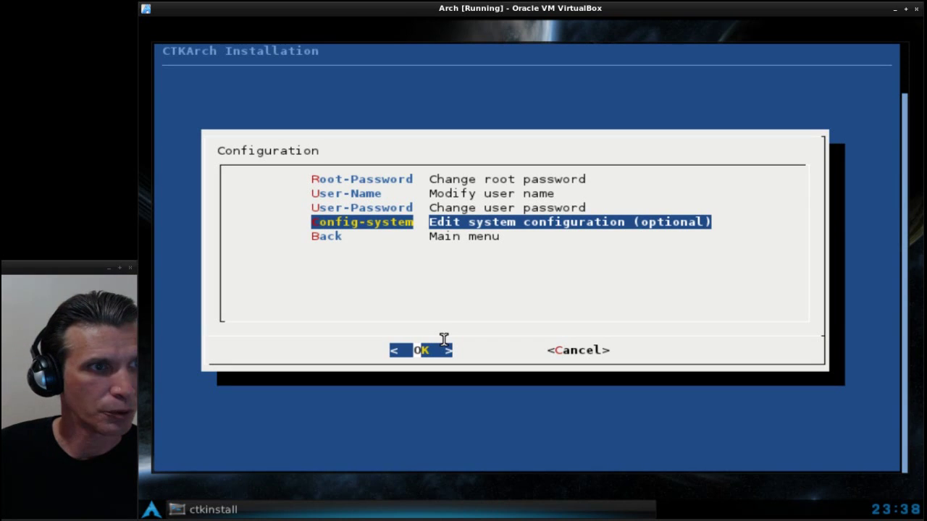
key(Down)
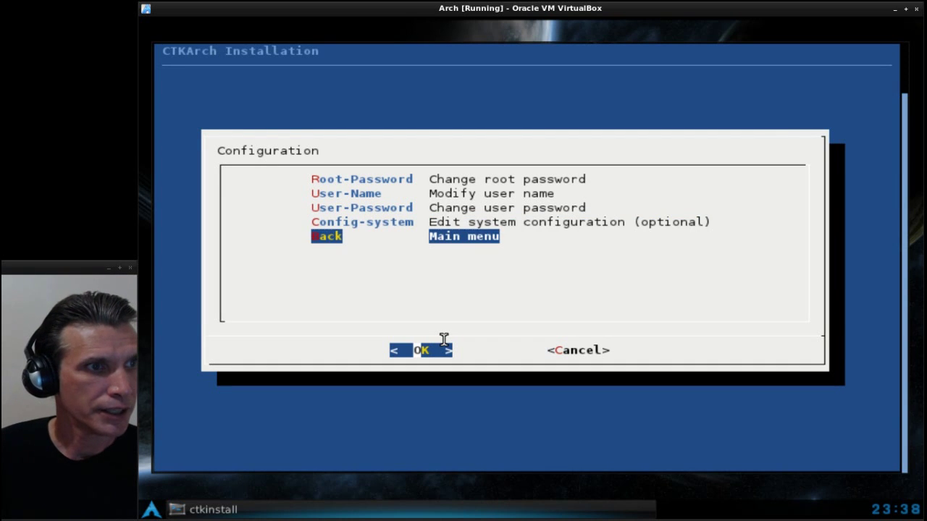
key(Return)
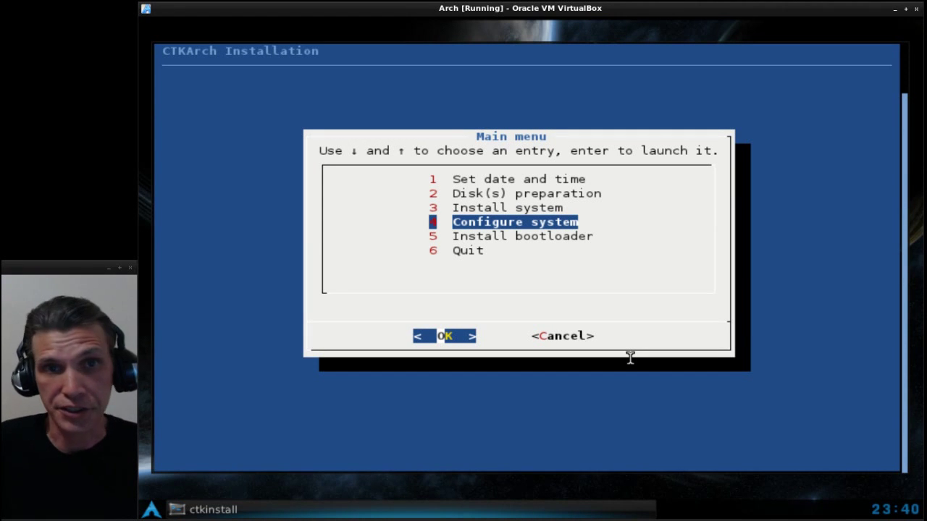
- Review menu.lst in nano, install GRUB to /dev/sda, and quit at 'Installation finished!'
key(Down)
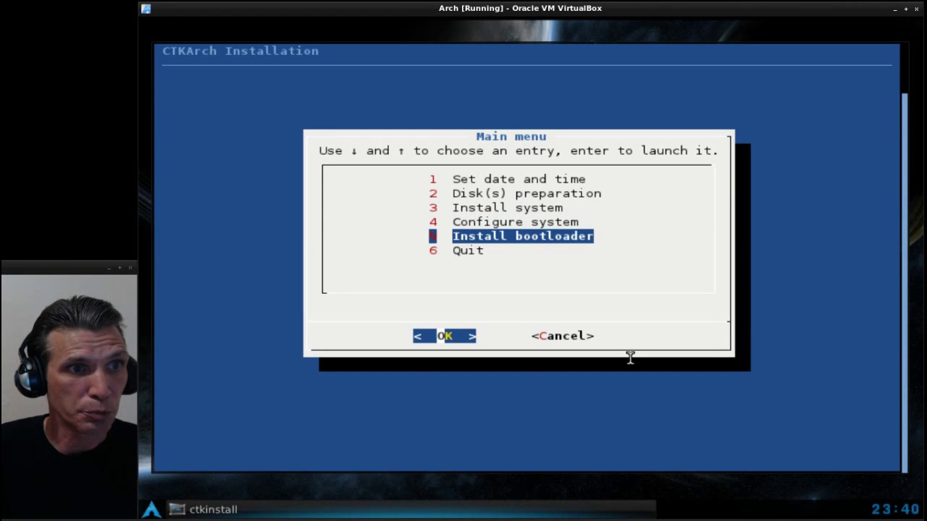
key(Return)
key(Return)
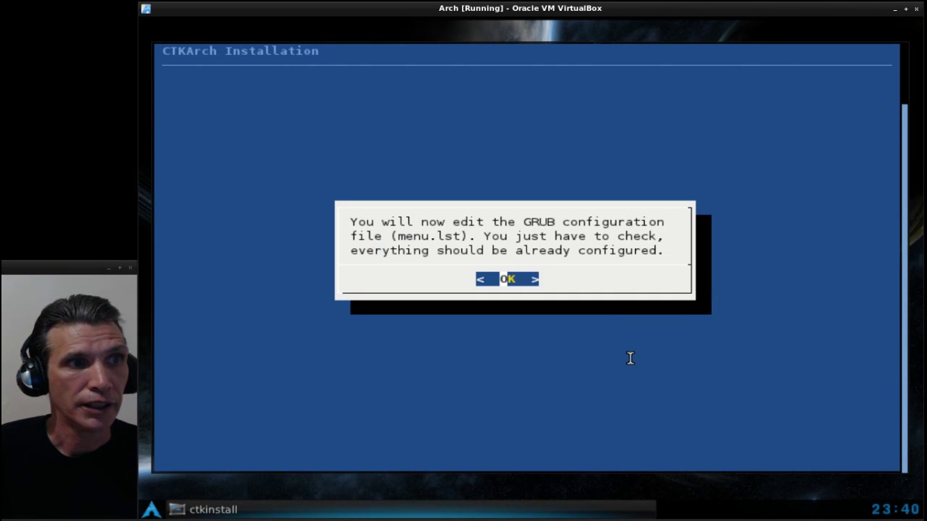
key(Return)
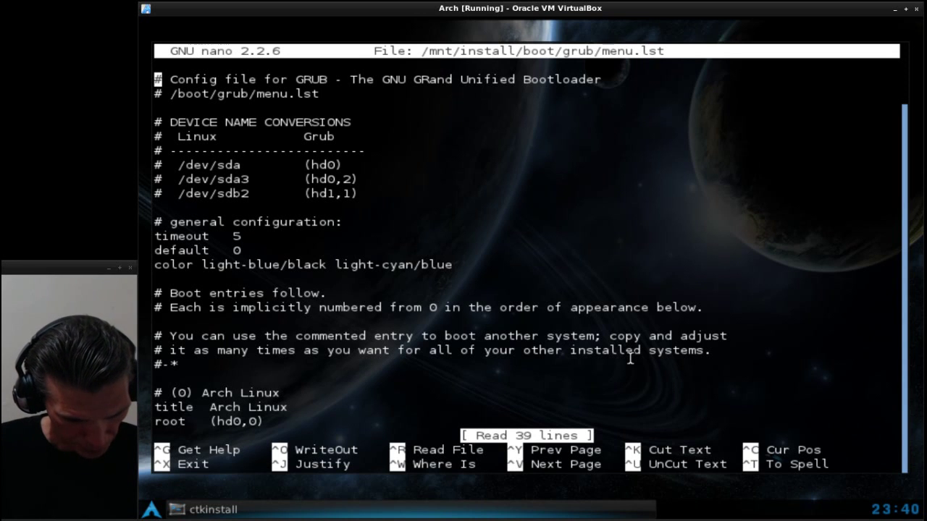
key(ctrl+x)
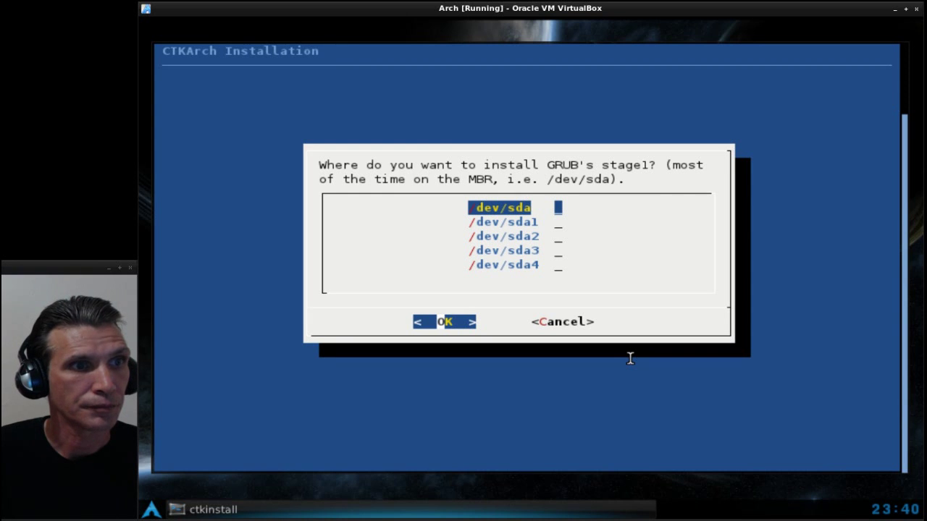
key(Return)
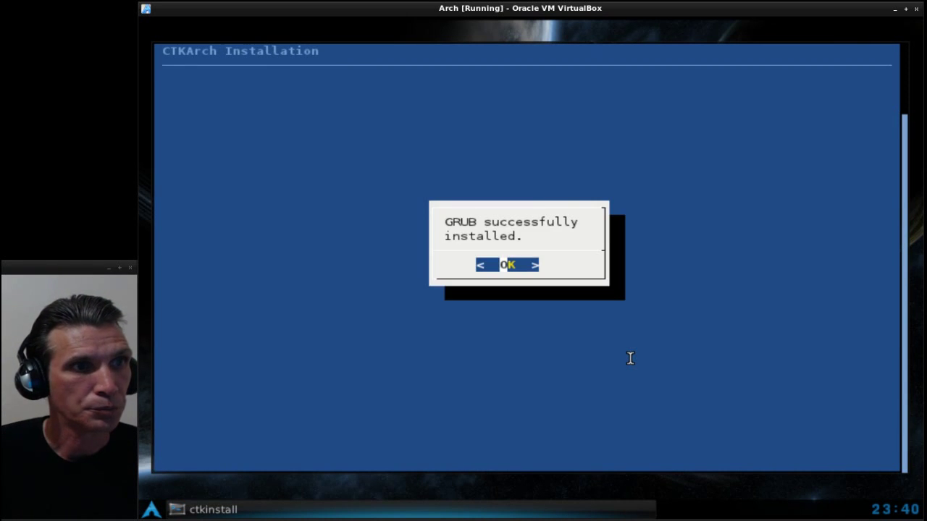
key(Return)
key(Down)
key(Return)
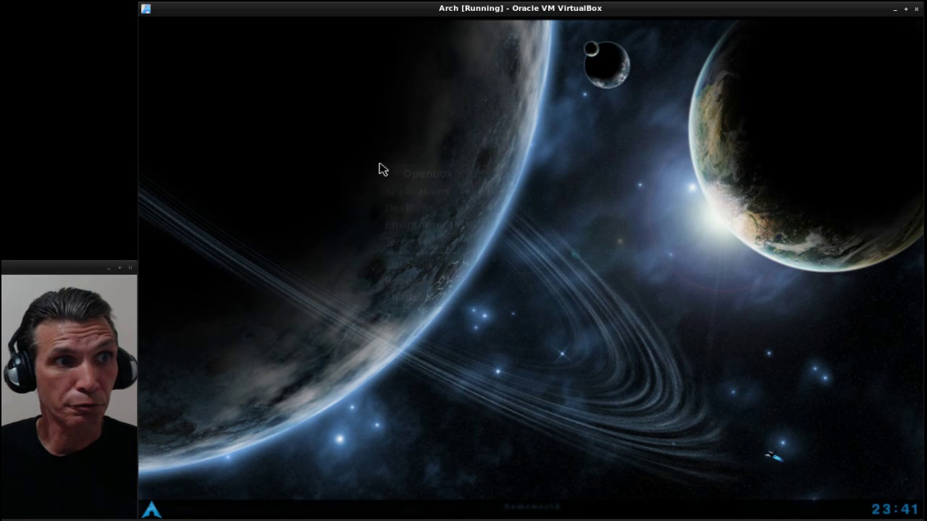
- Reboot from the desktop menu and boot the Arch Linux GRUB entry into the installed desktop
right_click(380, 167)
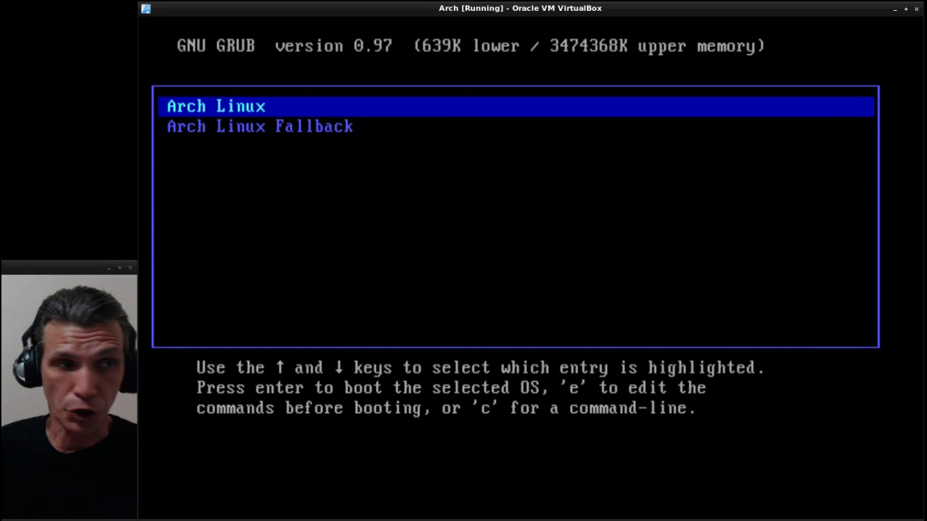
key(Return)
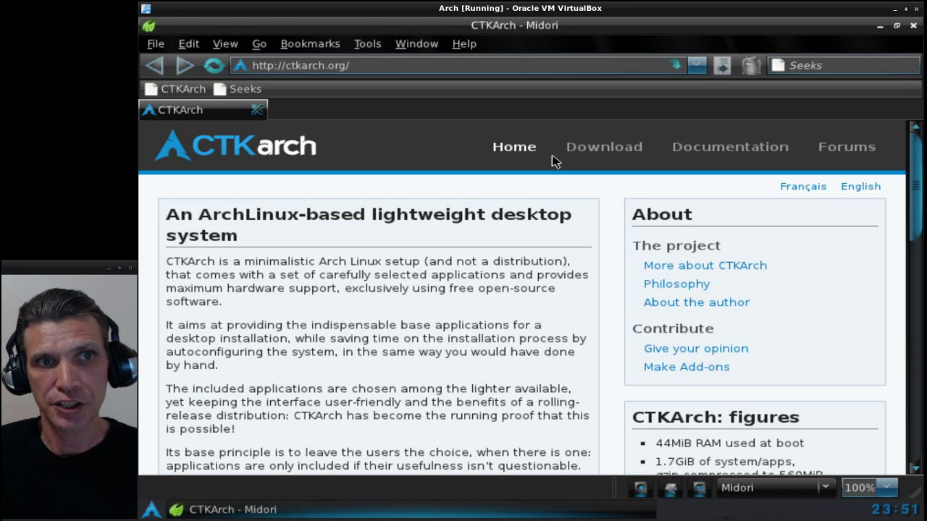
- Show the CTKArchLive Documentation page in Midori, then minimize the browser
click(729, 152)
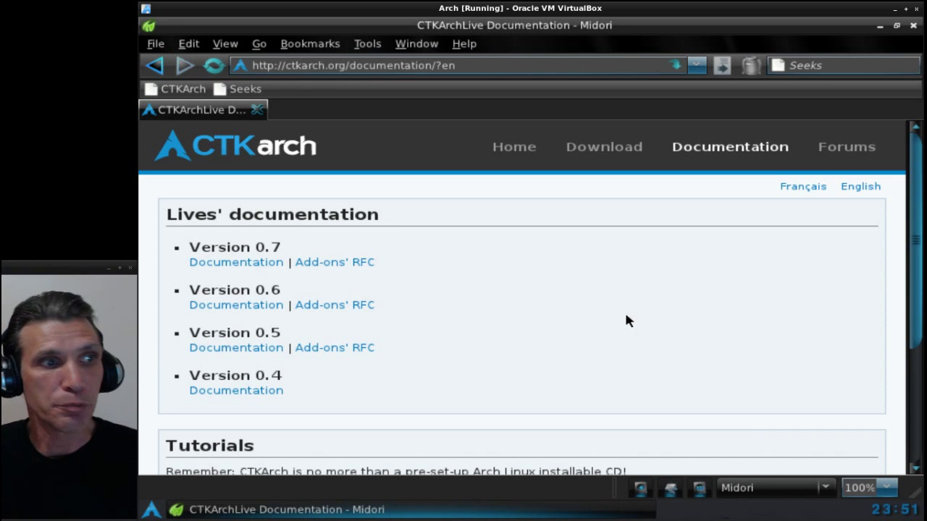
click(880, 26)
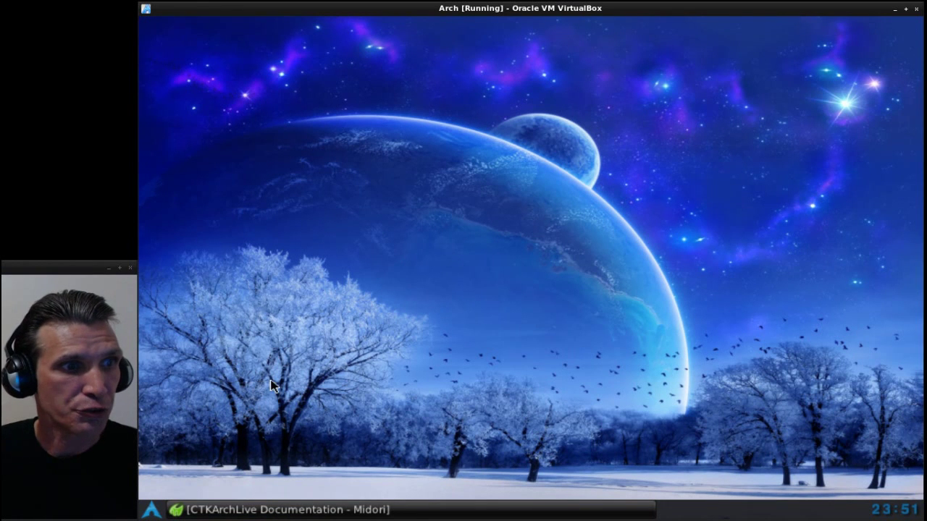
- Open the Arch application menu and browse the Game, Network and Graphics categories
click(151, 510)
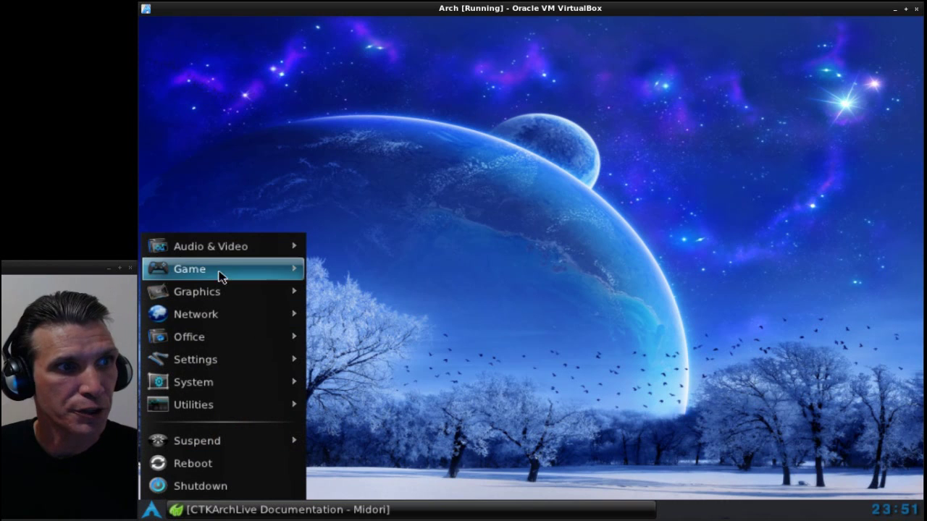
mouse_move(250, 269)
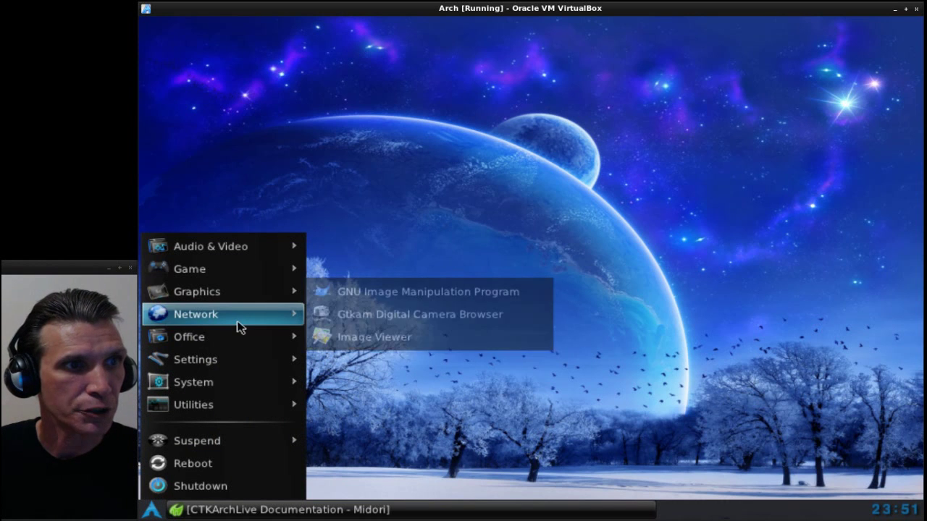
mouse_move(242, 324)
mouse_move(252, 288)
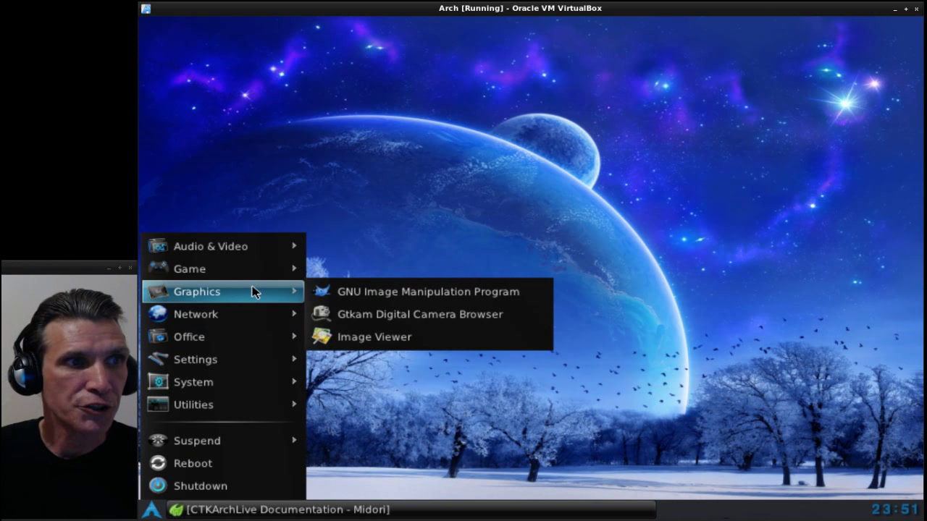